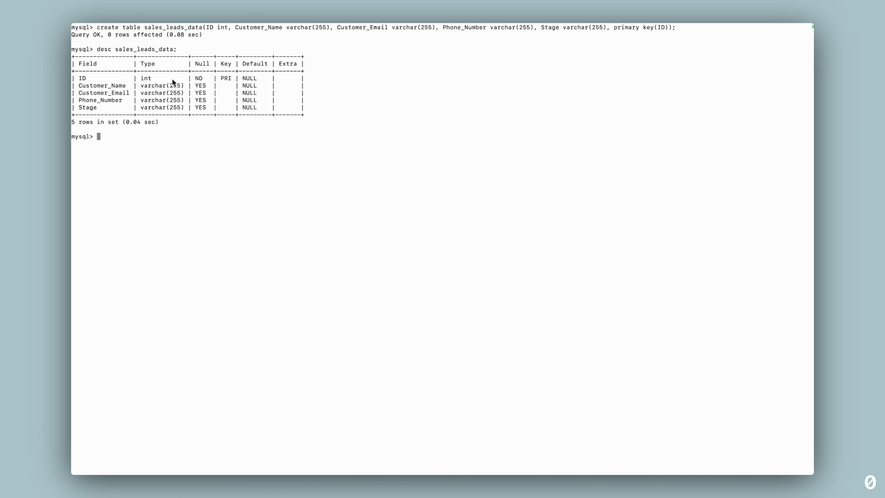
# Enter the query SELECT * FROM sales_leads_data; in the MySQL client
pyautogui.write('select * from sales_leads_data;')
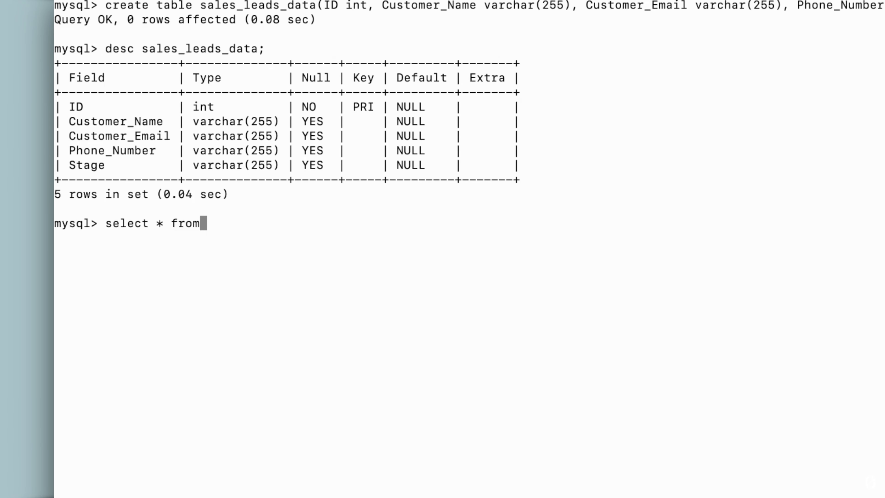
# Run the query to confirm sales_leads_data is empty, then switch to the Clappia dashboard
pyautogui.press('Return')
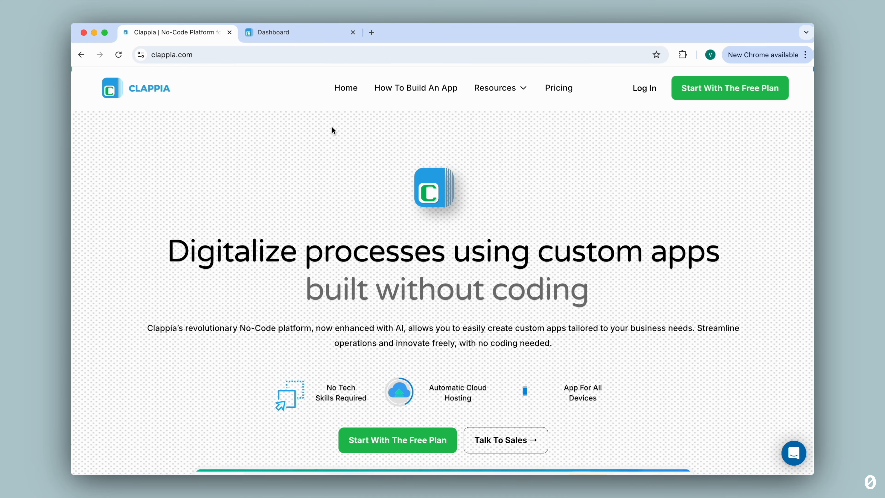
pyautogui.click(306, 33)
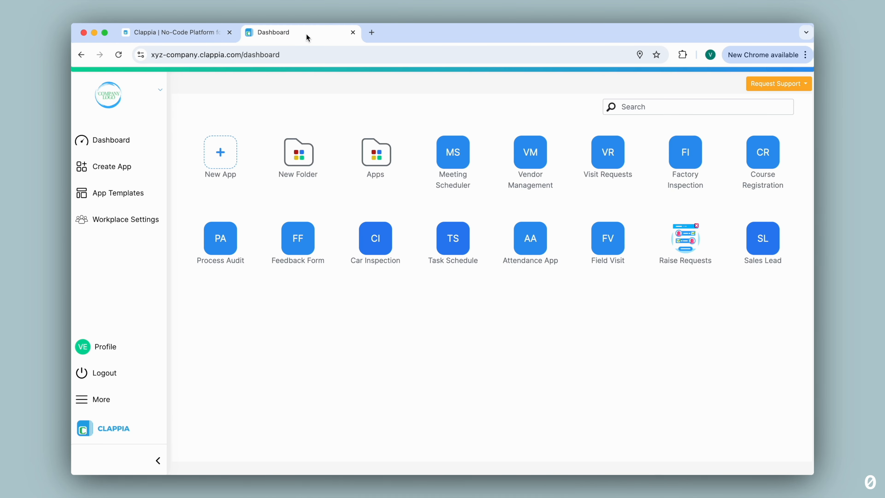
# Create a new app named Sales Leads with a section called Data
pyautogui.click(228, 152)
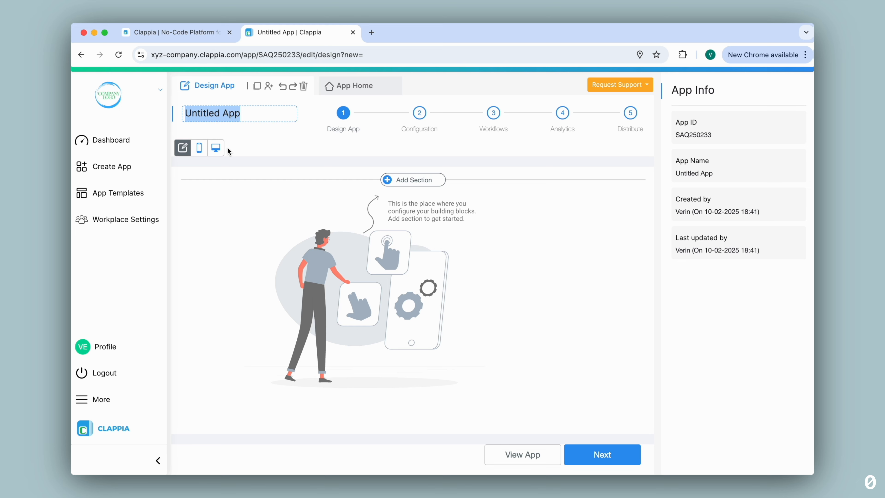
pyautogui.write('Sales Leads')
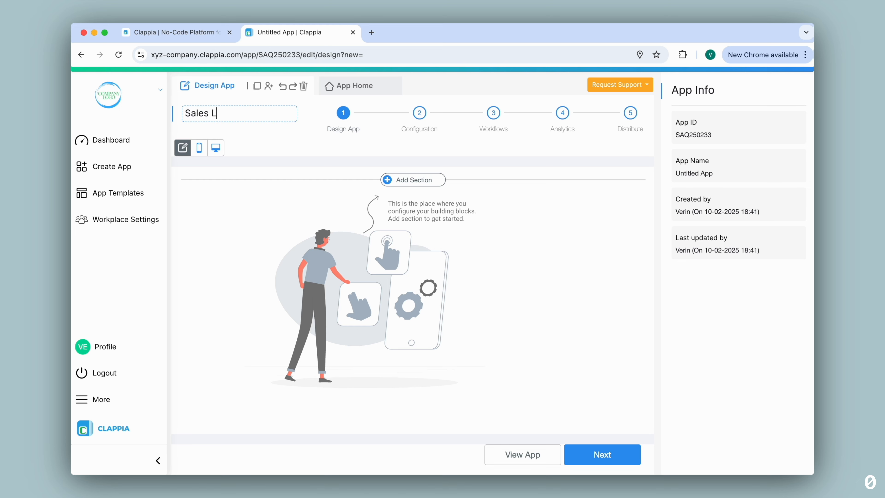
pyautogui.click(435, 179)
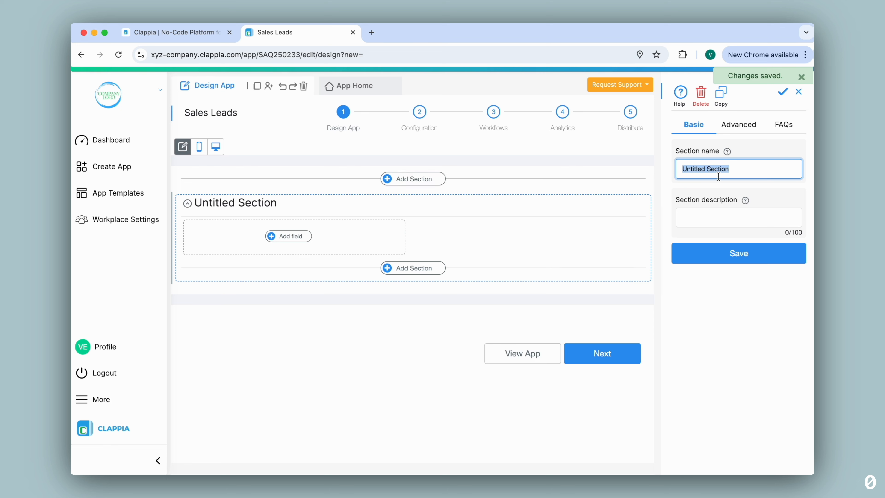
pyautogui.write('Data')
pyautogui.click(741, 252)
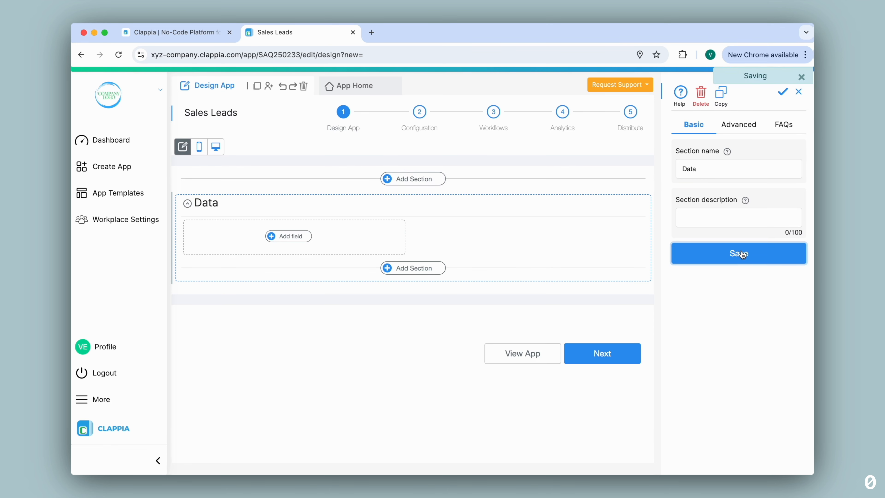
# Add a Unique Numbering field labelled ID to the Data section
pyautogui.click(288, 237)
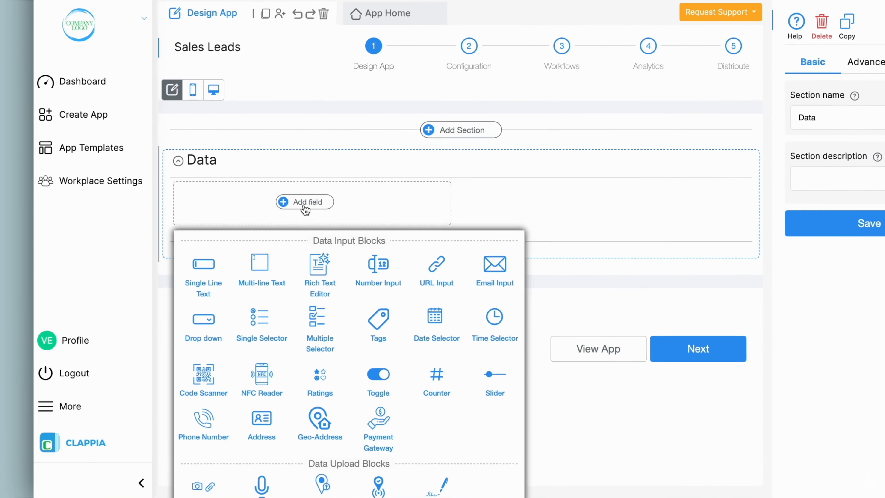
pyautogui.scroll(-5, 286, 273)
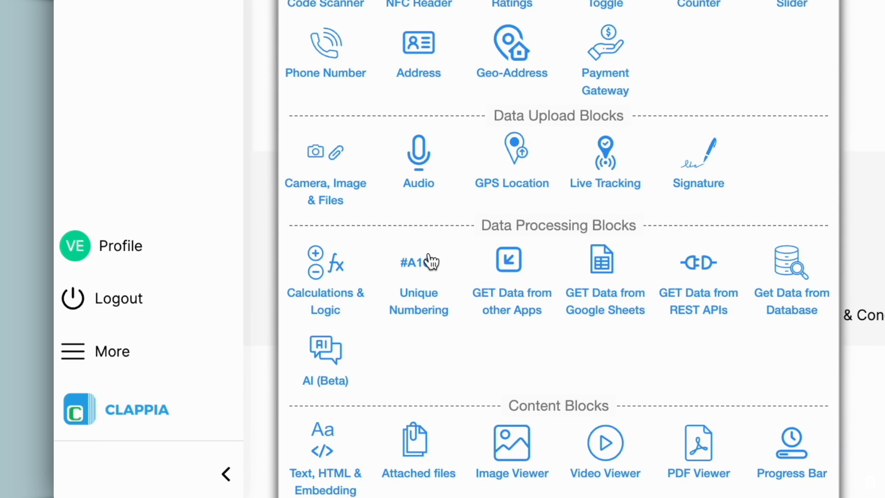
pyautogui.click(432, 261)
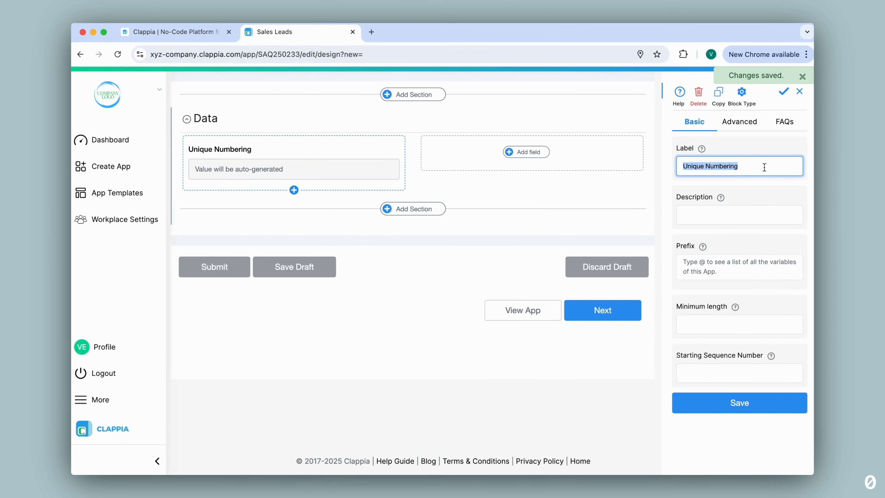
pyautogui.write('ID')
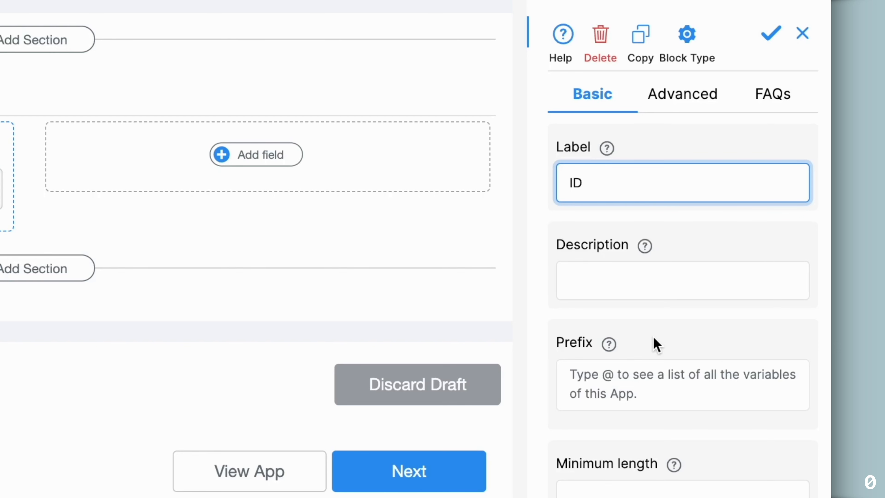
# Give the ID field minimum length 7 and starting sequence number 1, and save it
pyautogui.click(605, 489)
pyautogui.scroll(-5, 604, 478)
pyautogui.write('7')
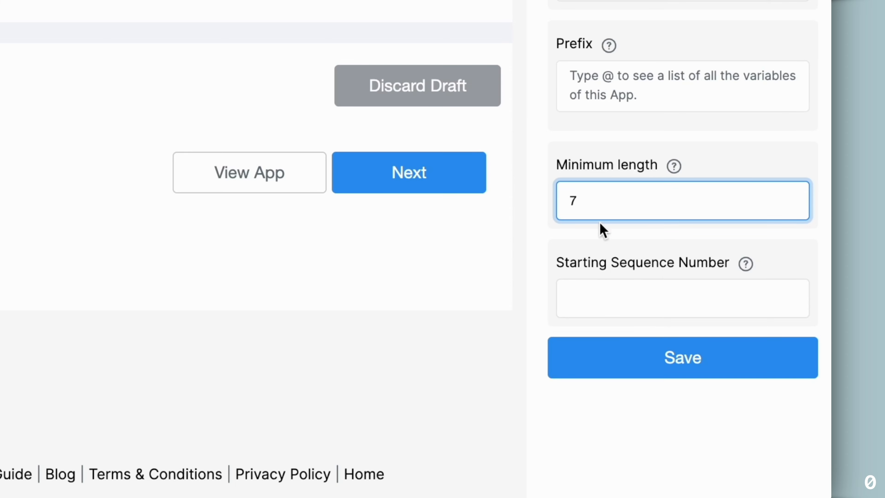
pyautogui.click(596, 295)
pyautogui.write('1')
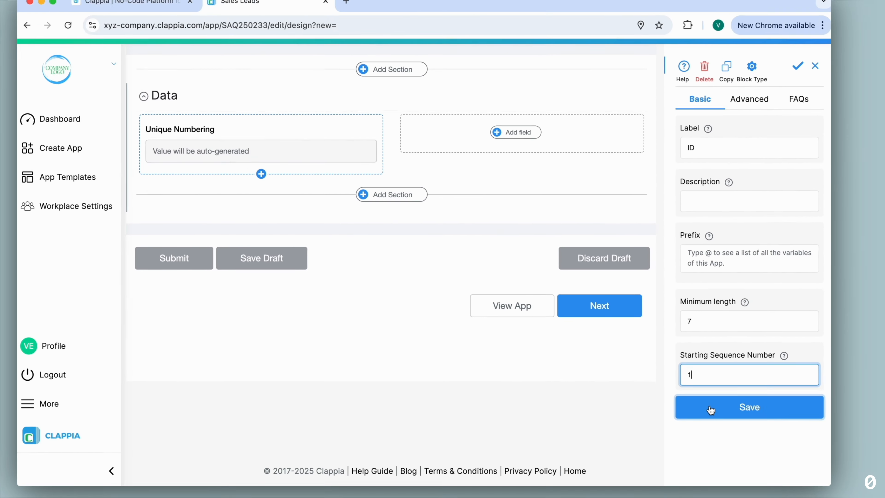
pyautogui.click(710, 409)
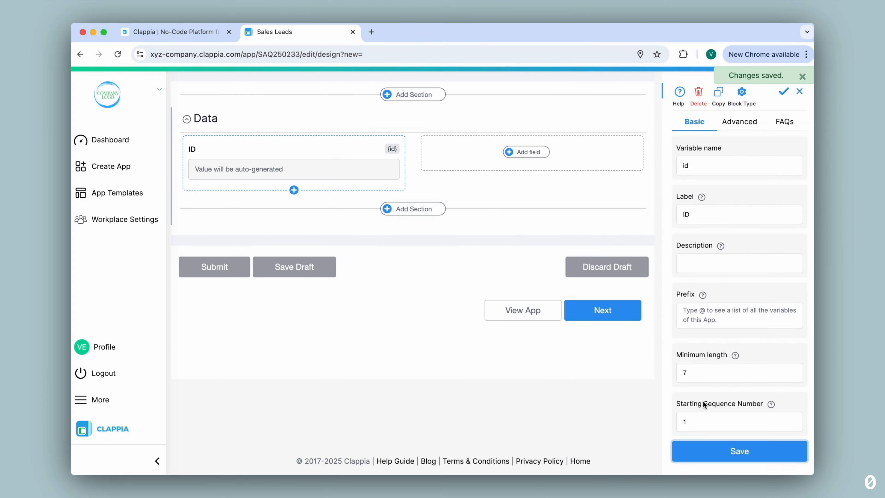
pyautogui.click(521, 137)
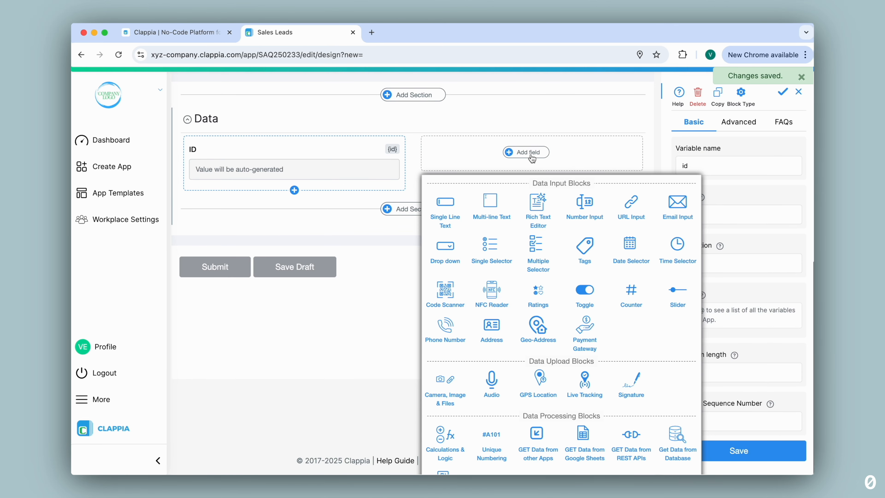
# Add a Customer Name text field, a Customer Email field and a Phone Number field
pyautogui.click(449, 208)
pyautogui.write('Customer Name')
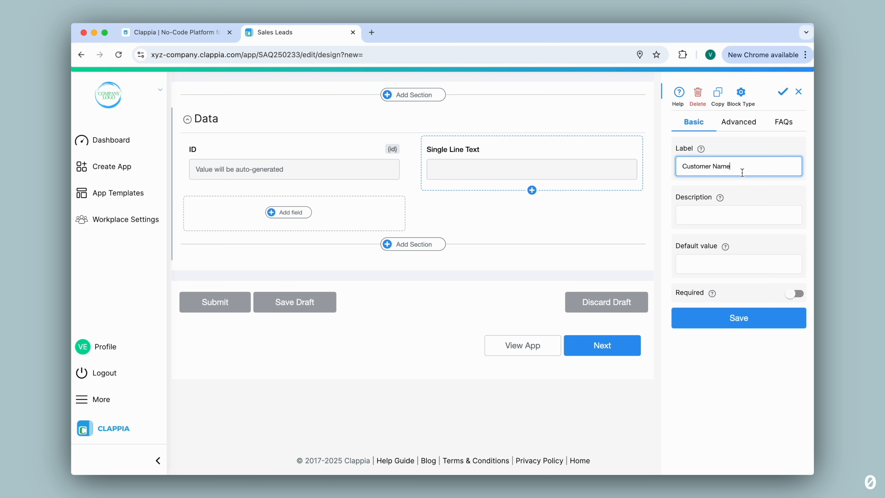
pyautogui.click(782, 92)
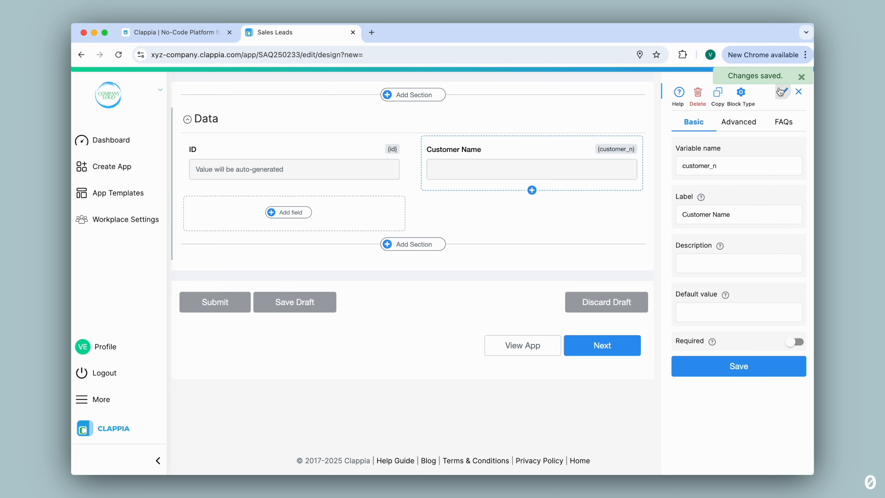
pyautogui.click(291, 212)
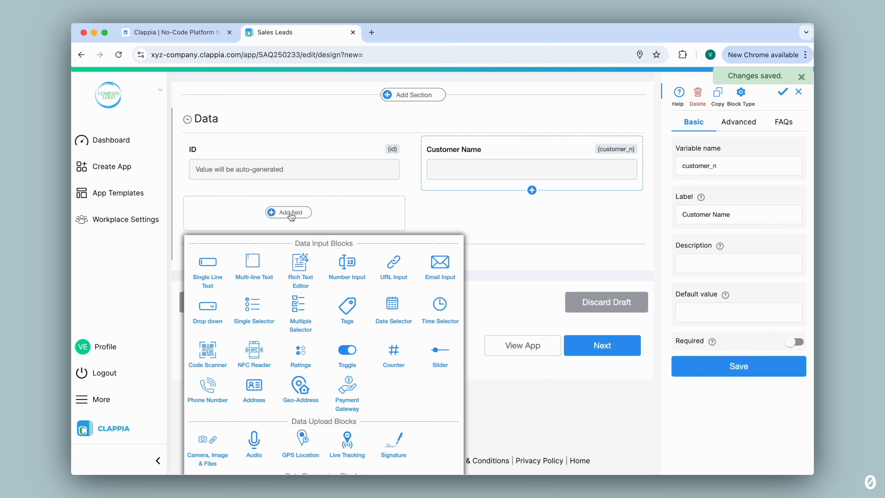
pyautogui.click(433, 260)
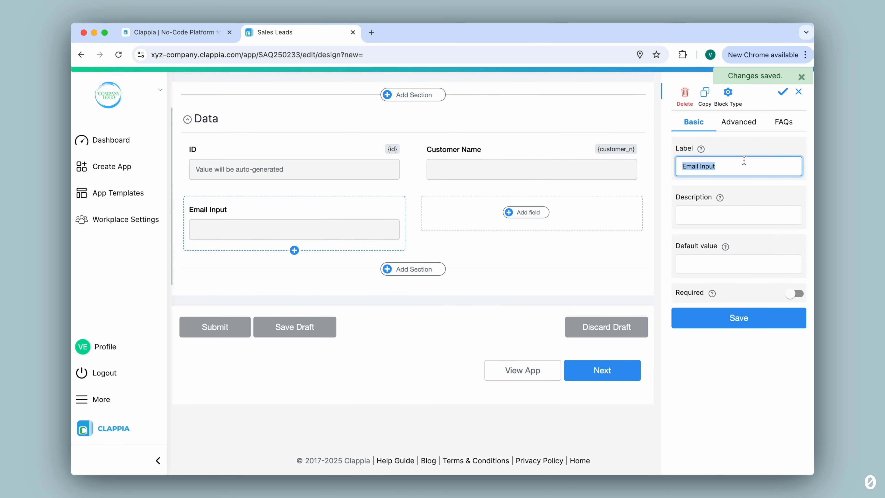
pyautogui.write('Customer Email')
pyautogui.click(782, 97)
pyautogui.click(532, 213)
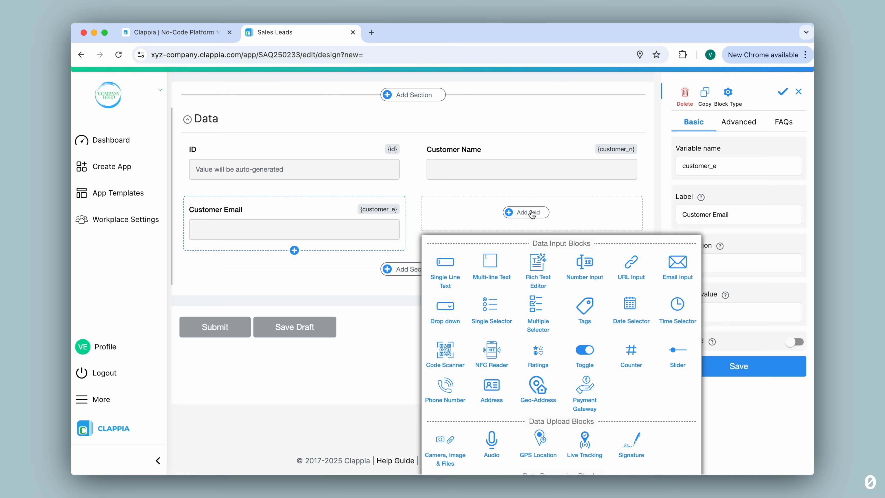
pyautogui.click(451, 388)
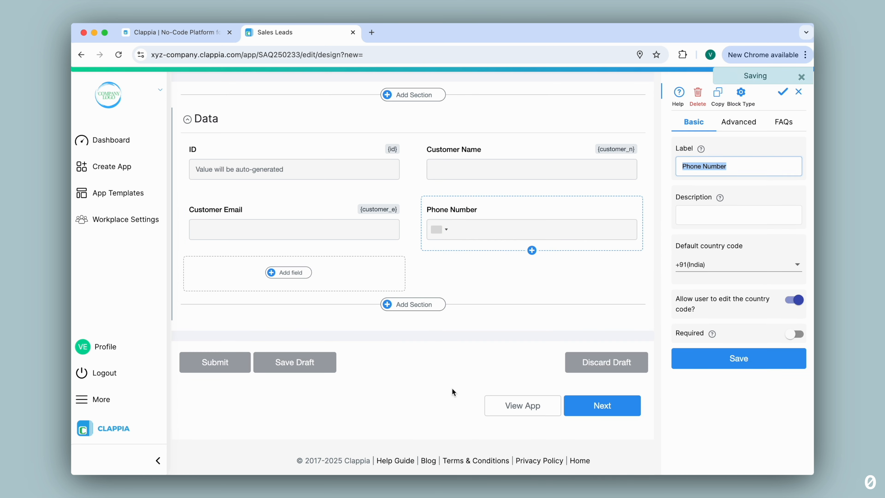
pyautogui.click(777, 364)
# Add a Stage single-choice field with options Contacted, In-Progress and Completed
pyautogui.click(288, 273)
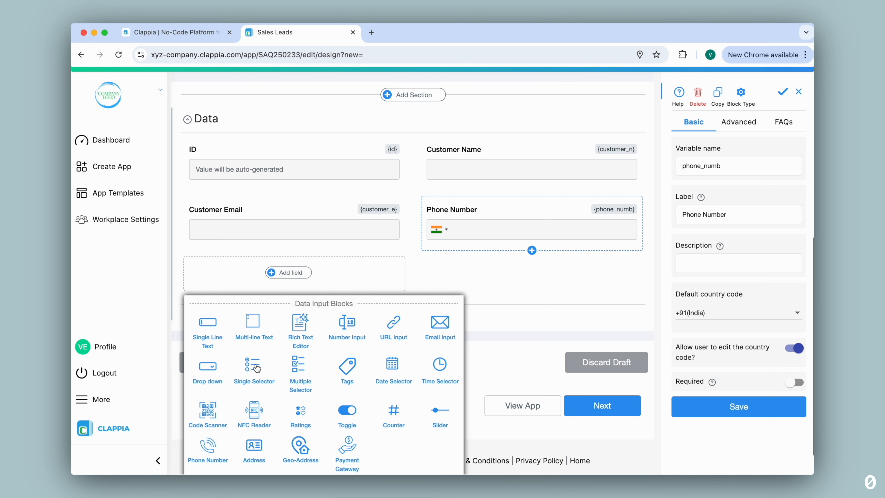
pyautogui.click(253, 366)
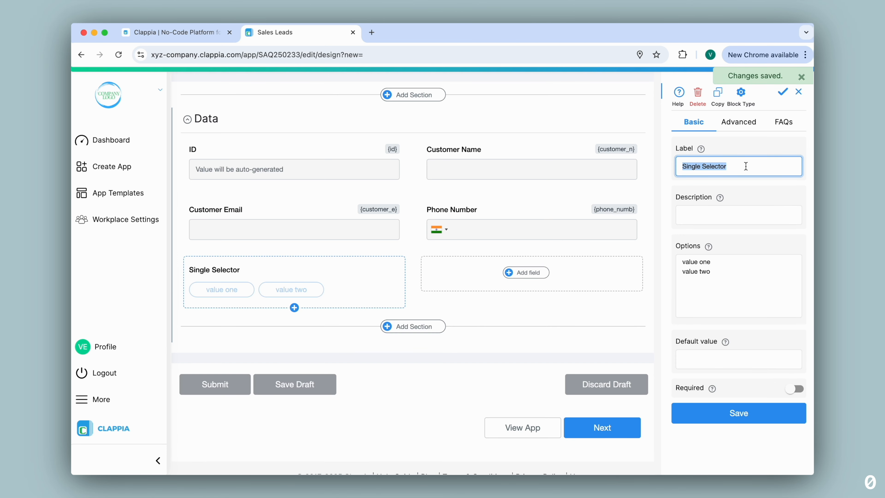
pyautogui.write('Stage')
pyautogui.moveTo(711, 272); pyautogui.dragTo(638, 245)
pyautogui.write('Contacted')
pyautogui.press('Return')
pyautogui.write('In-Progress')
pyautogui.press('Return')
pyautogui.write('Completed')
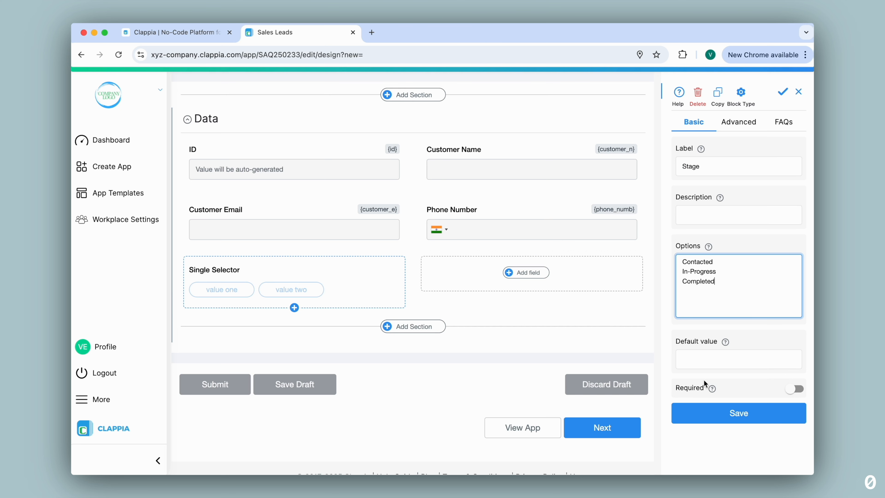
pyautogui.click(726, 415)
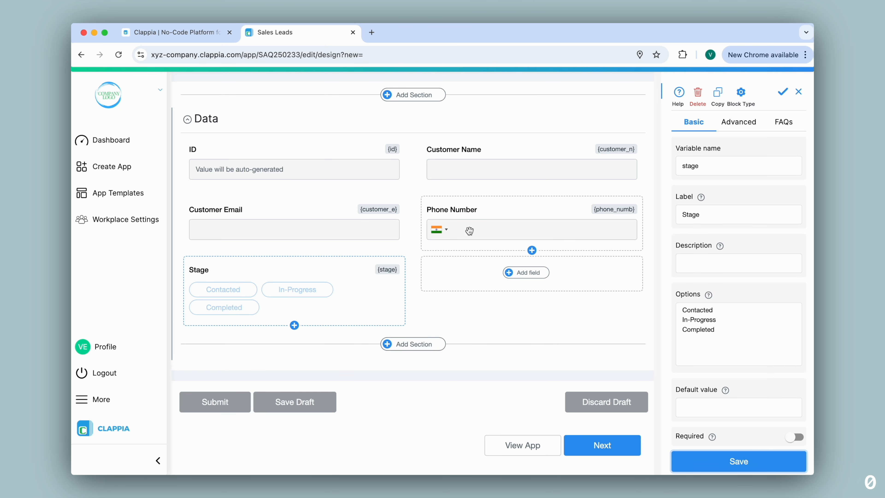
pyautogui.scroll(3, 411, 273)
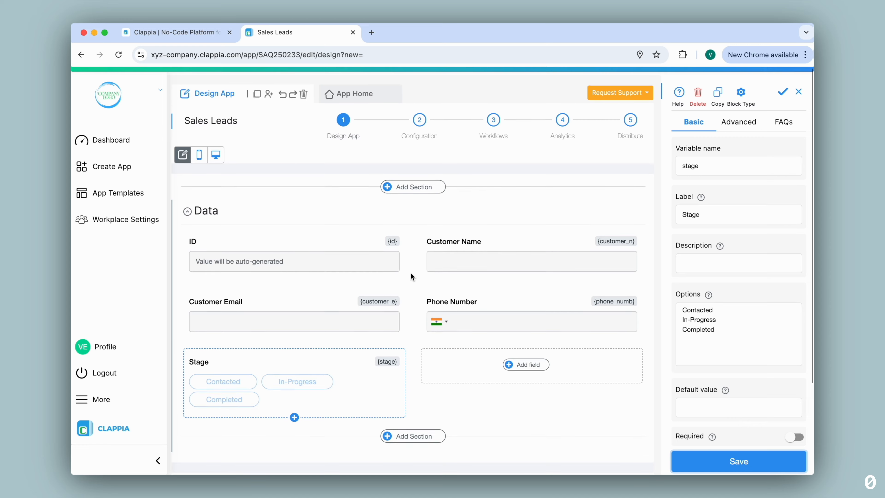
pyautogui.click(360, 85)
# Submit a test form entry, then open the app's Configuration DB Integration settings
pyautogui.click(311, 347)
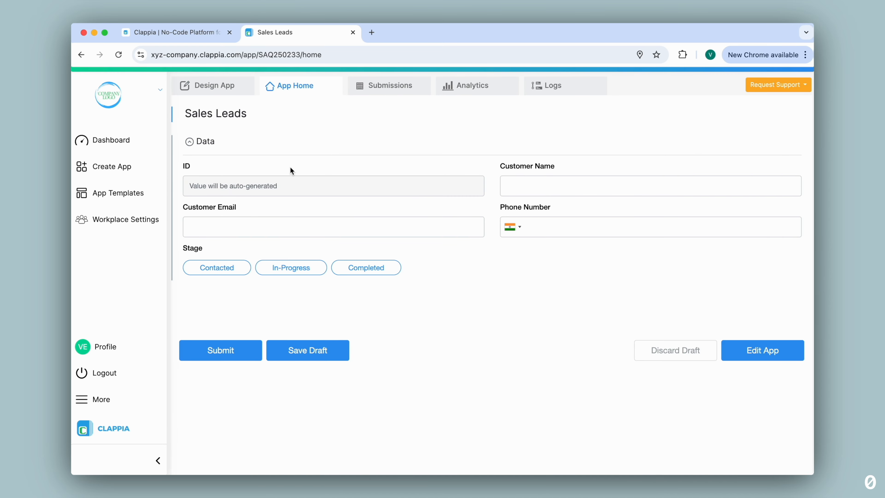
pyautogui.click(209, 359)
pyautogui.click(212, 91)
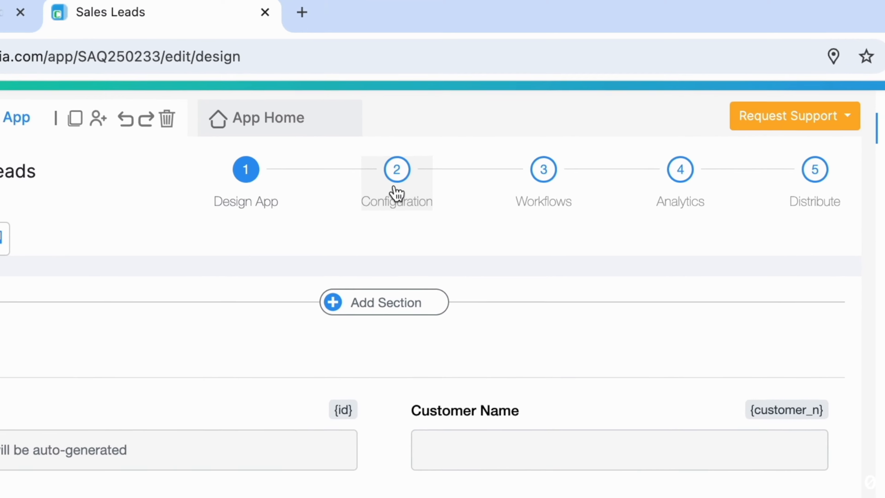
pyautogui.click(419, 122)
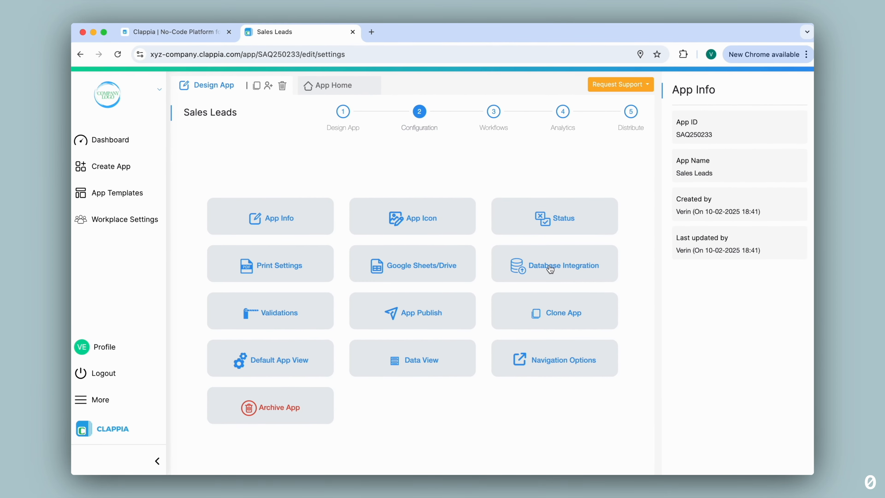
pyautogui.click(550, 268)
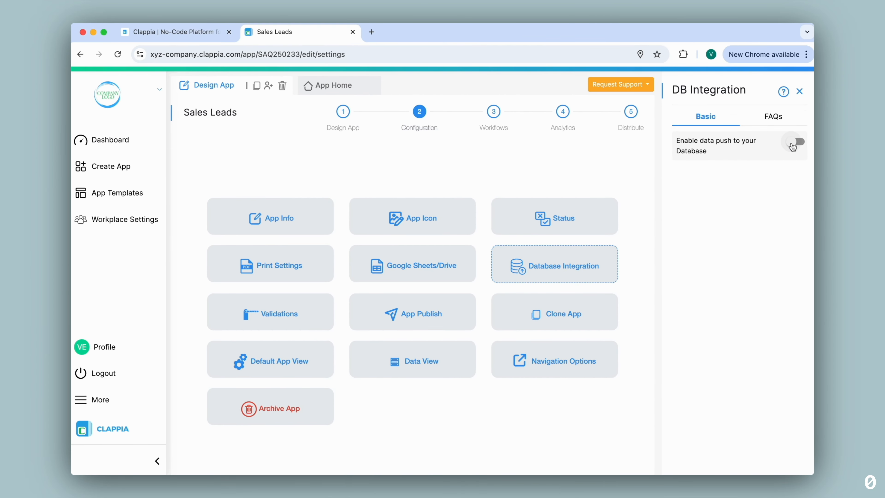
# Enable MySql data push with the pasted host name, port 3306 and database name poc
pyautogui.click(793, 143)
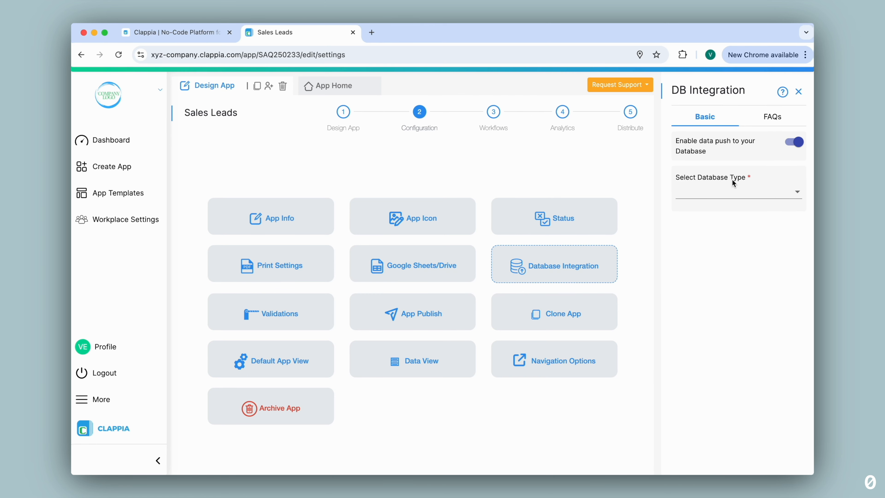
pyautogui.click(725, 194)
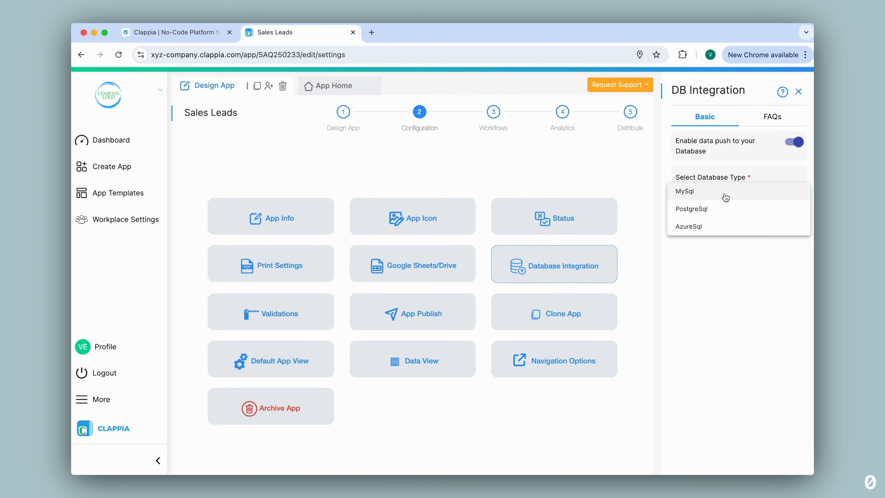
pyautogui.click(720, 194)
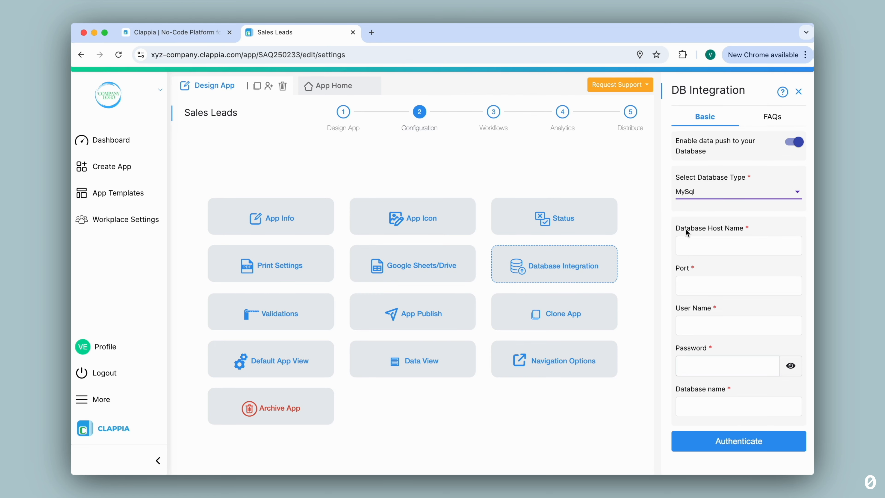
pyautogui.click(738, 244)
pyautogui.press('cmd+v')
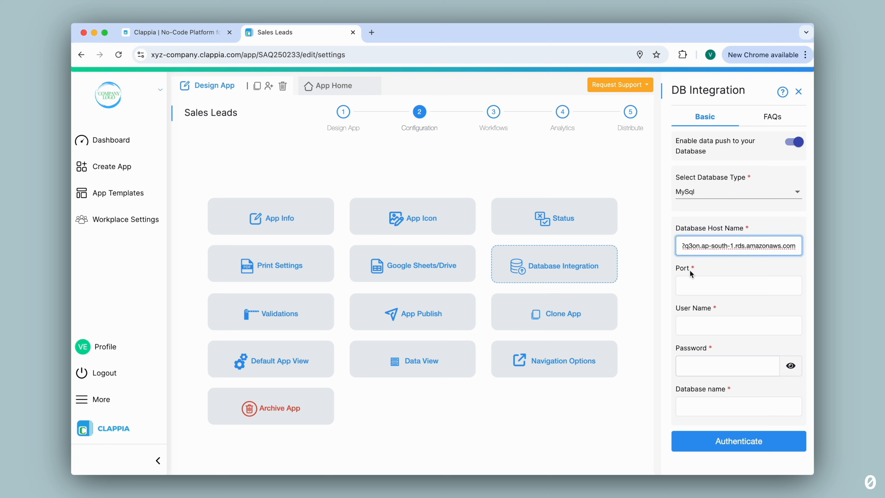
pyautogui.click(691, 283)
pyautogui.write('3306')
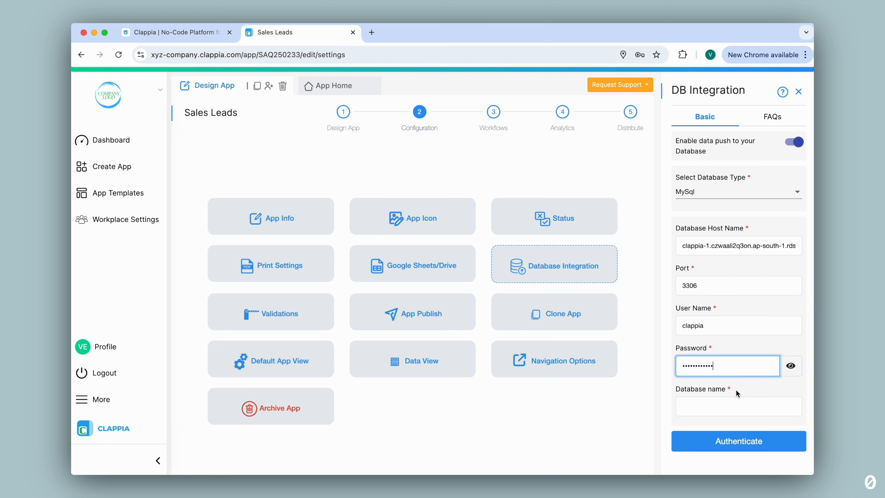
pyautogui.click(733, 405)
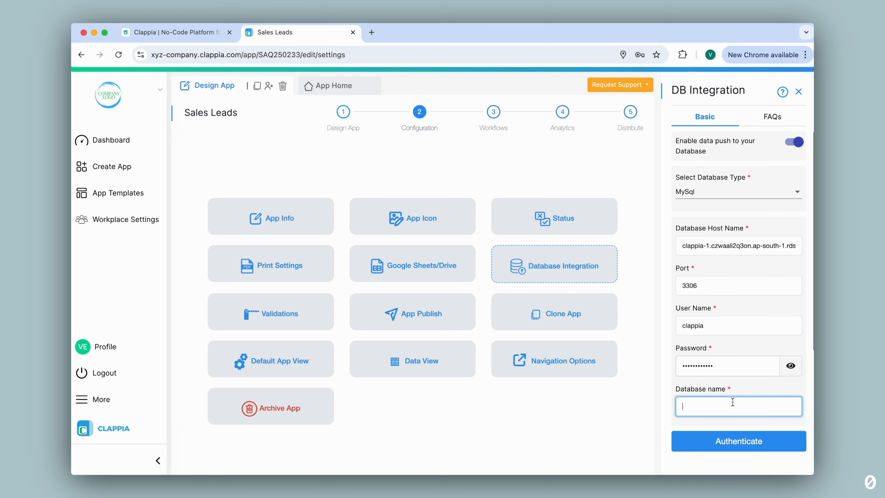
pyautogui.write('poc')
# Authenticate the MySql connection and select the sales_leads_data table as the target
pyautogui.click(736, 442)
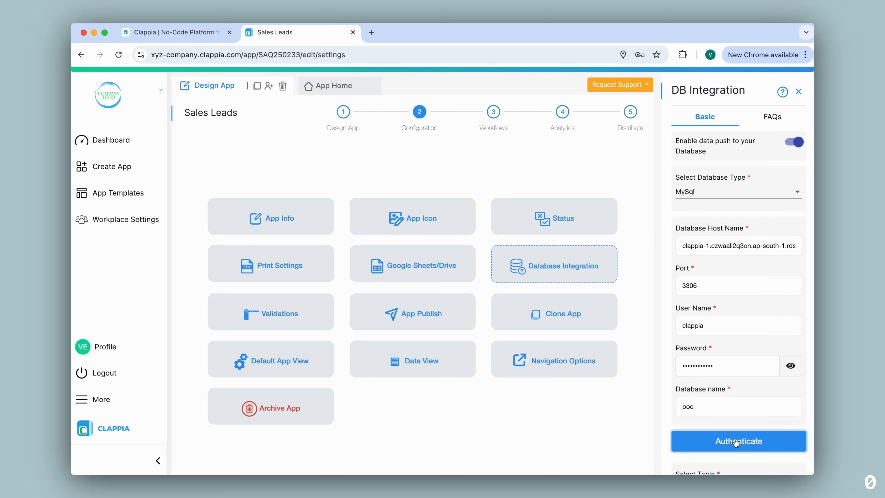
pyautogui.scroll(-2, 735, 442)
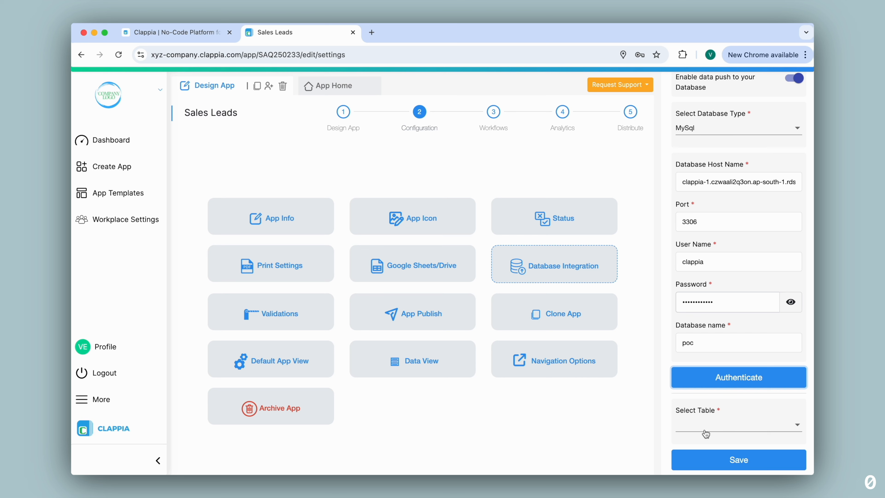
pyautogui.click(748, 428)
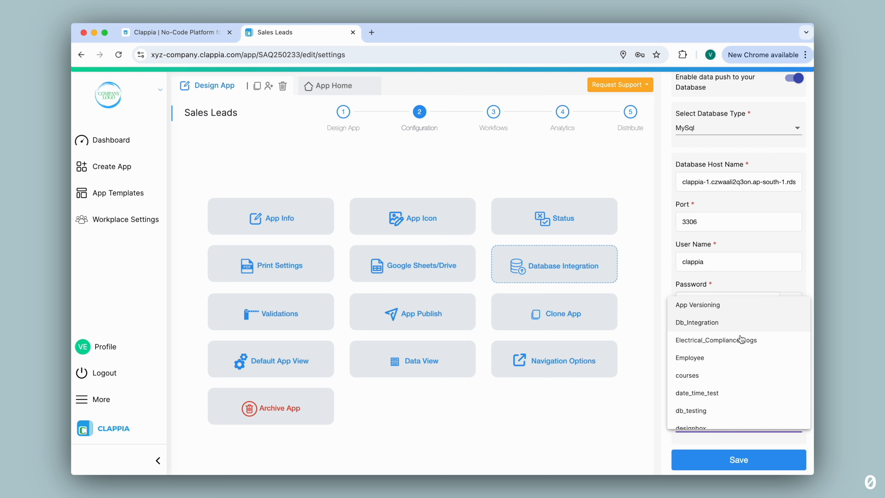
pyautogui.scroll(-2, 740, 381)
pyautogui.scroll(-10, 740, 382)
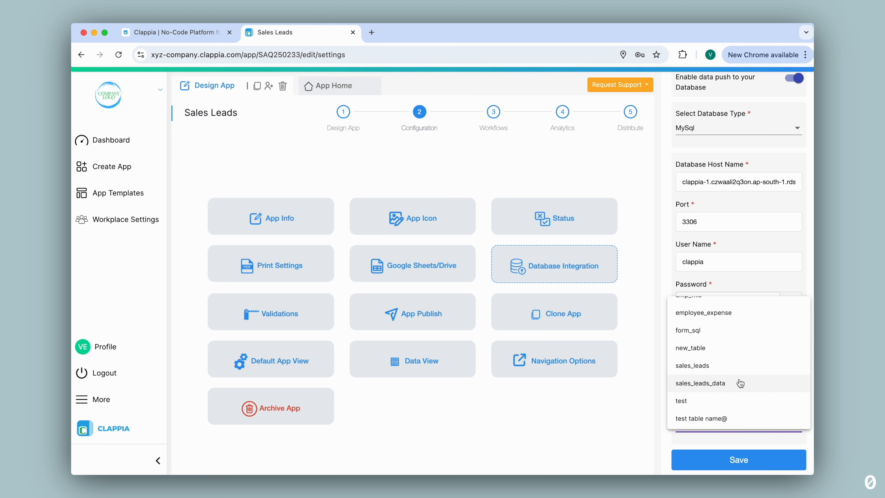
pyautogui.click(741, 383)
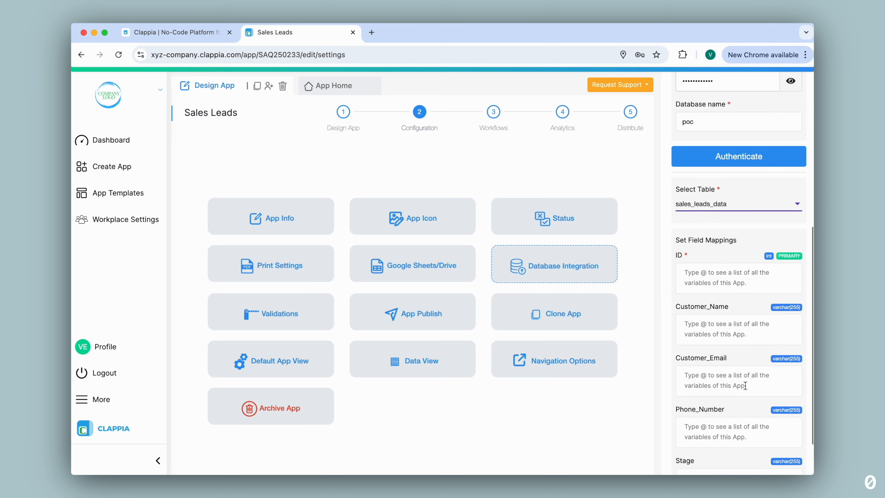
pyautogui.scroll(-3, 744, 385)
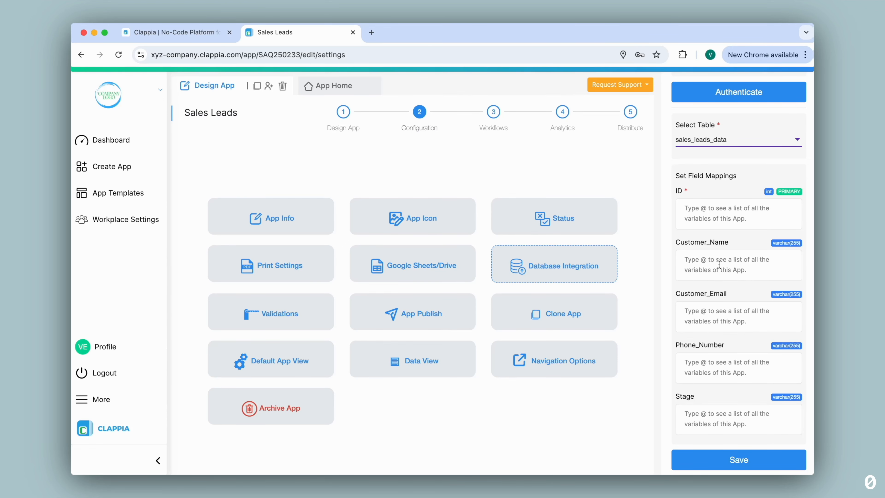
# Duplicate the Sales Leads browser tab, then return to the original DB Integration view
pyautogui.rightClick(313, 31)
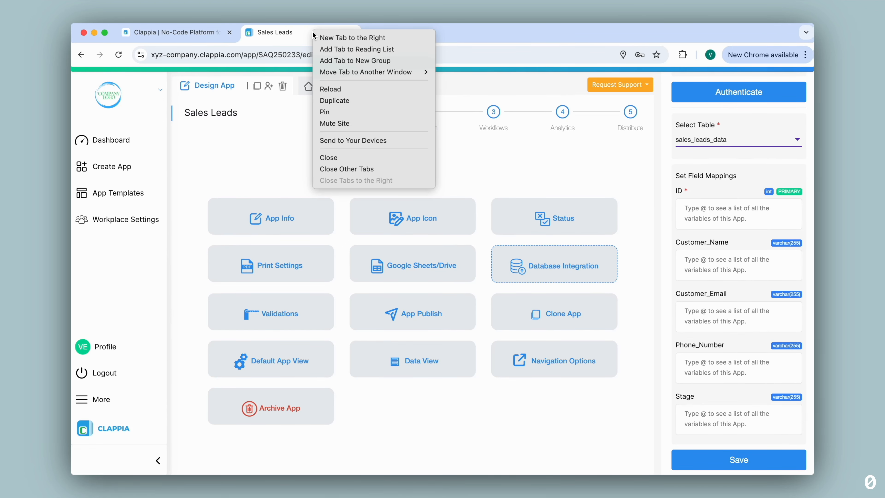
pyautogui.click(337, 102)
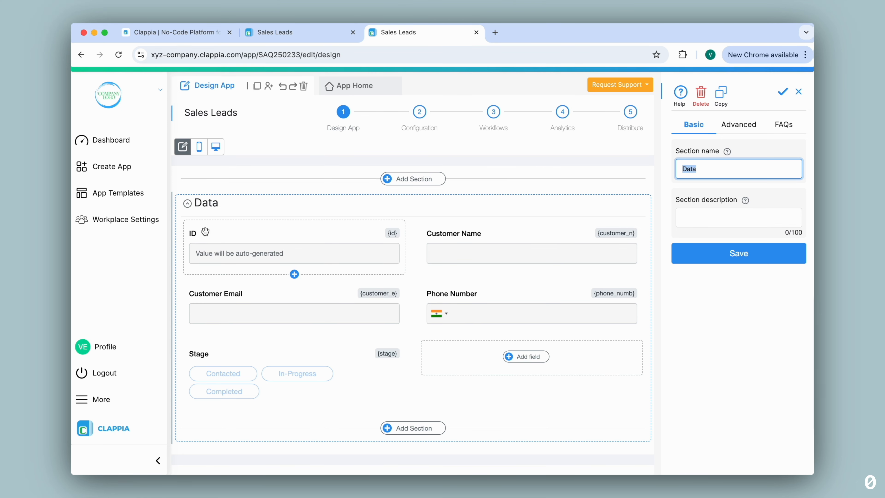
pyautogui.click(301, 34)
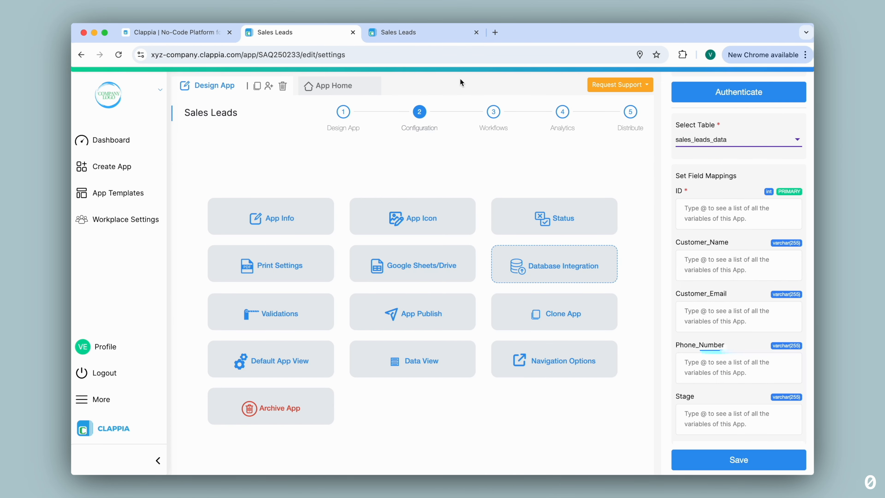
# Map the ID, Customer_Name and Customer_Email columns to the {id}, Customer Name and Customer Email variables
pyautogui.click(706, 214)
pyautogui.write('@')
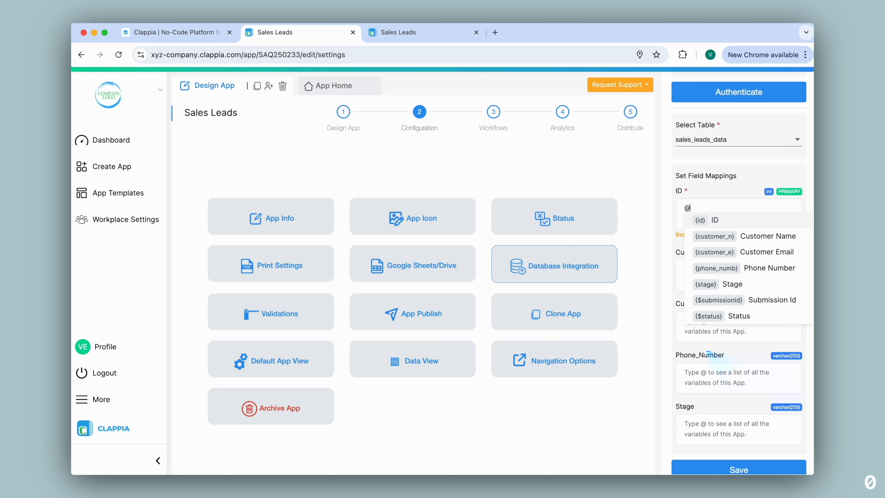
pyautogui.click(726, 220)
pyautogui.click(704, 265)
pyautogui.write('@')
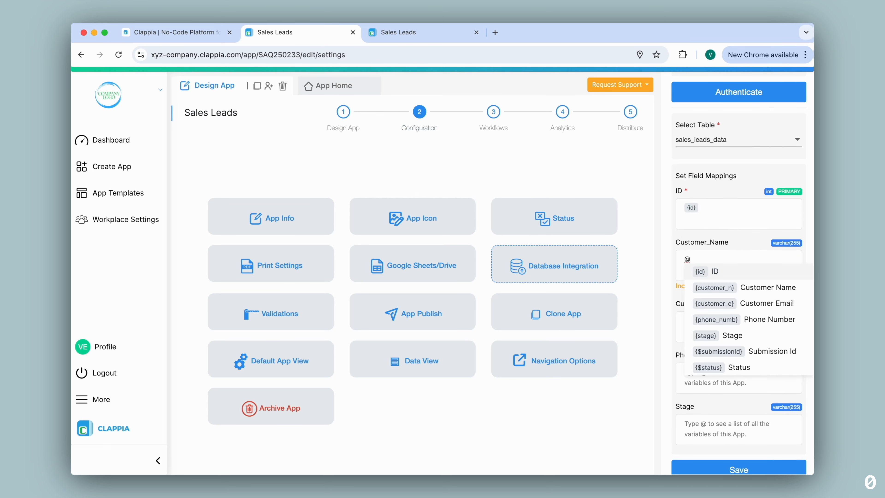
pyautogui.write('cu')
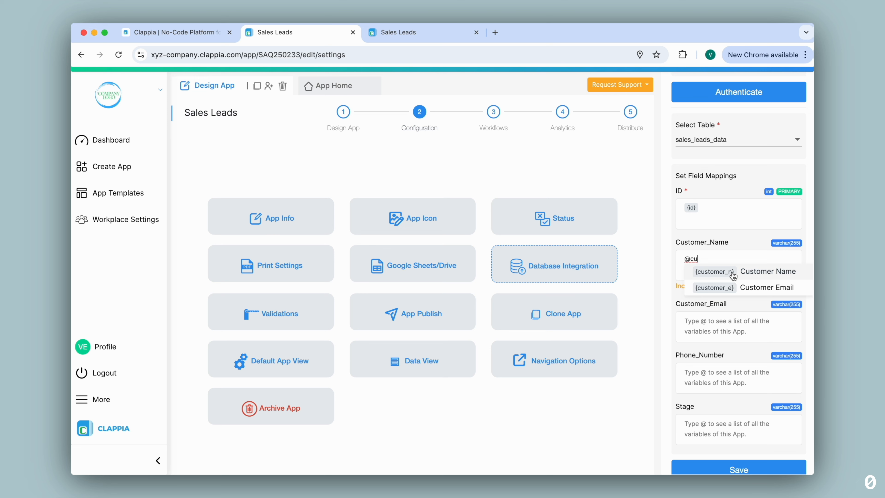
pyautogui.click(733, 275)
pyautogui.click(712, 316)
pyautogui.write('@customer')
pyautogui.click(734, 338)
# Map Phone_Number and Stage to their variables and save the integration
pyautogui.click(717, 367)
pyautogui.write('@phon')
pyautogui.click(733, 376)
pyautogui.click(726, 413)
pyautogui.write('@')
pyautogui.click(746, 385)
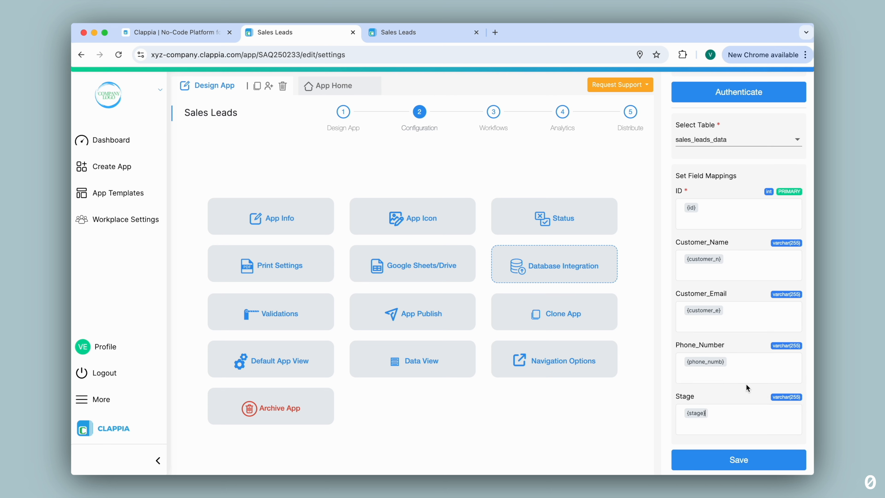
pyautogui.click(738, 464)
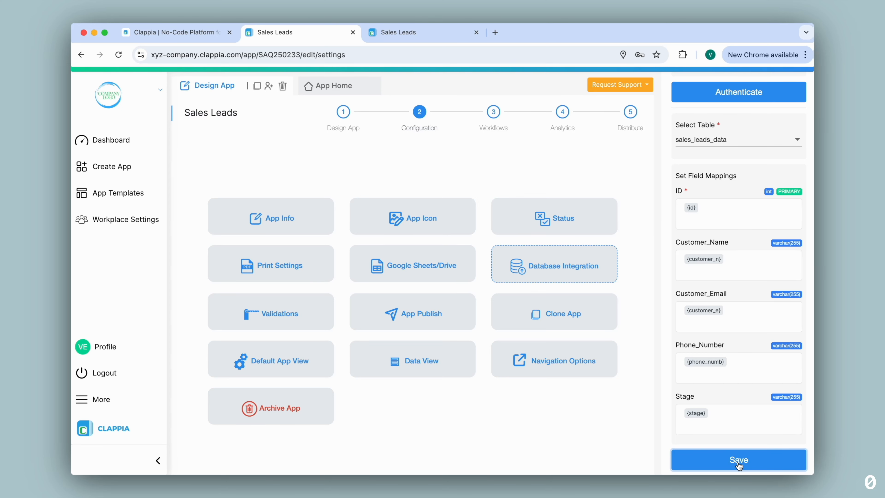
pyautogui.click(338, 87)
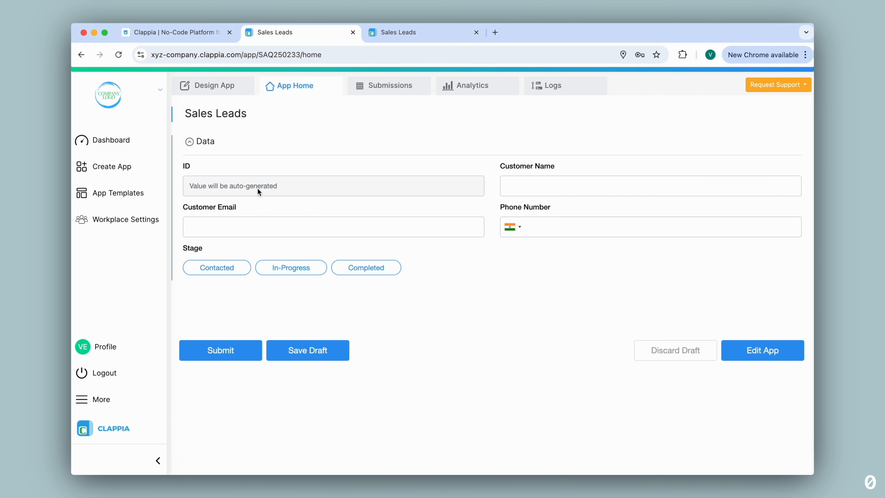
# Fill in a new lead's customer name, email address and phone number
pyautogui.press('Tab')
pyautogui.write('Anika')
pyautogui.press('Tab')
pyautogui.press('Tab')
# Set the lead's stage to Contacted, submit it, and view the Submissions list
pyautogui.click(230, 269)
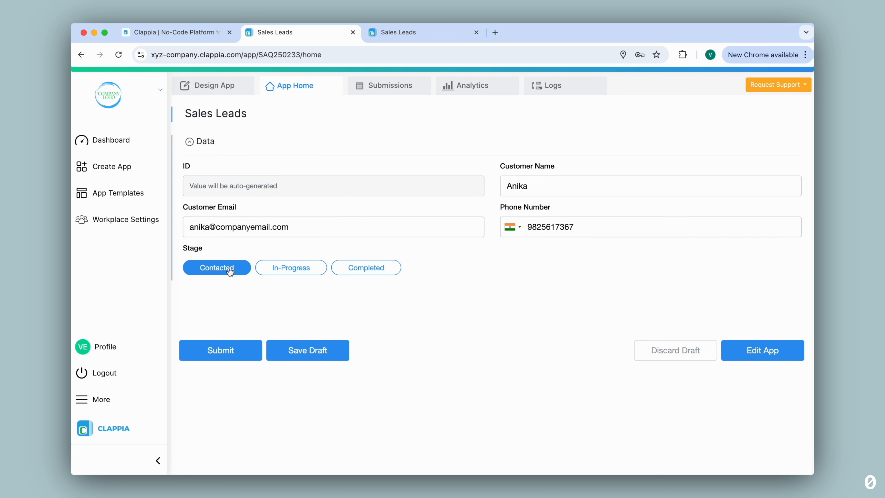
pyautogui.click(233, 349)
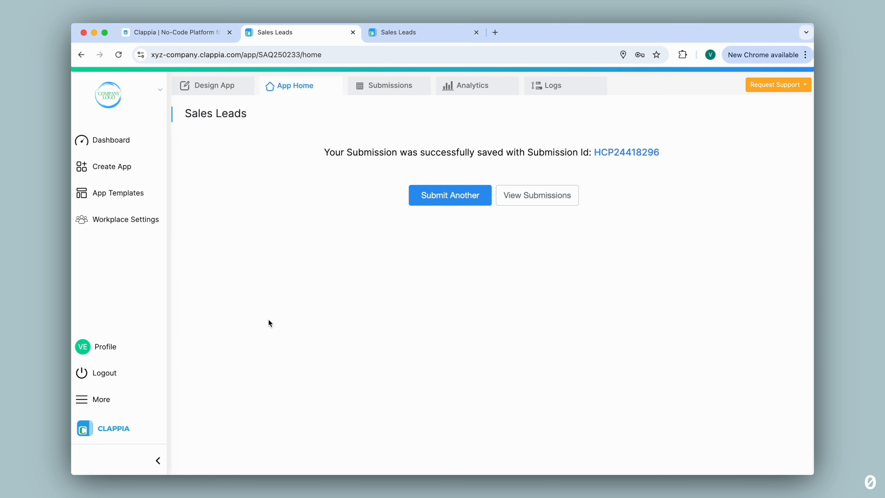
pyautogui.click(385, 96)
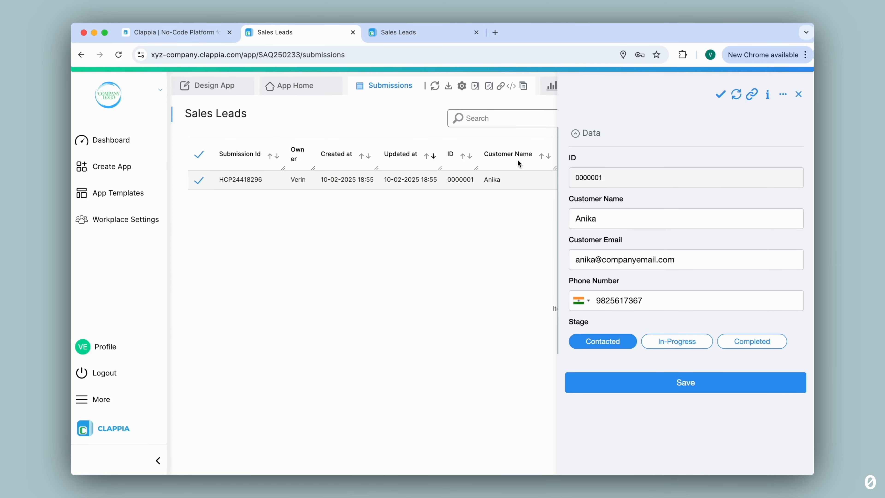
# Open submission 0000001, then start a fresh lead form and begin entering the customer name
pyautogui.click(477, 178)
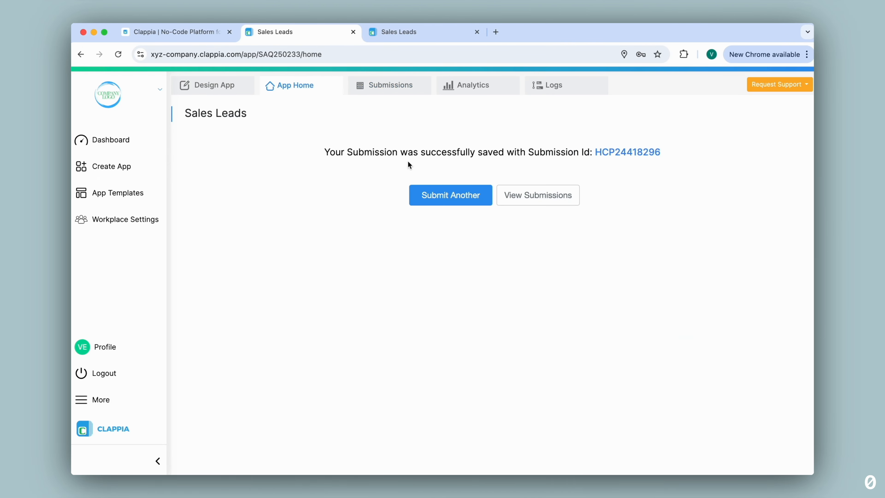
pyautogui.click(436, 199)
pyautogui.write('Sharon')
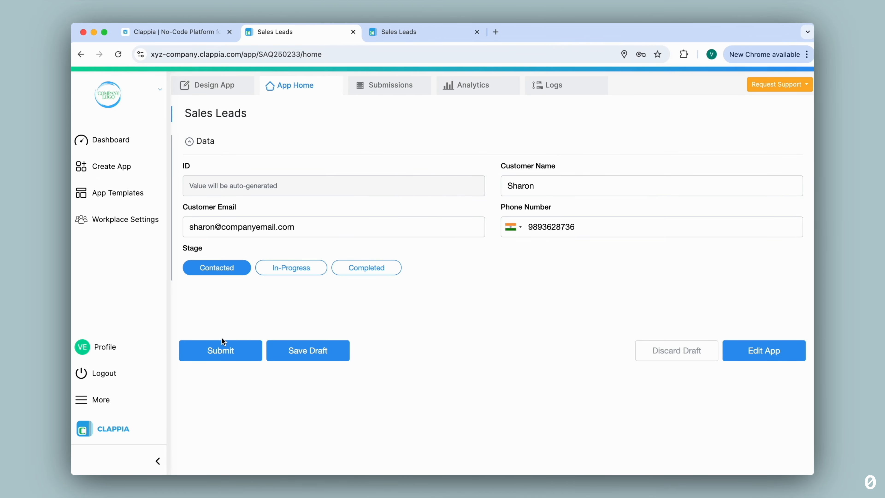
# Submit the second lead, confirm the sync in MySQL, and open submission 0000002
pyautogui.click(222, 351)
pyautogui.click(405, 85)
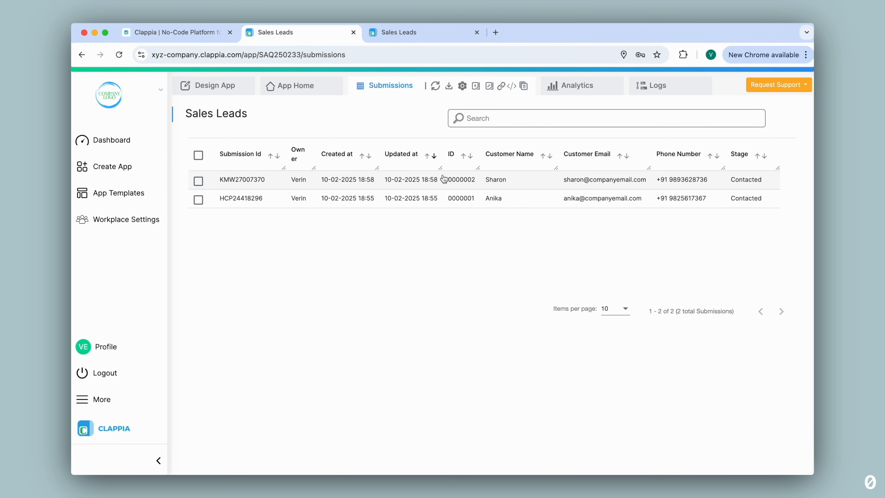
pyautogui.press('Up')
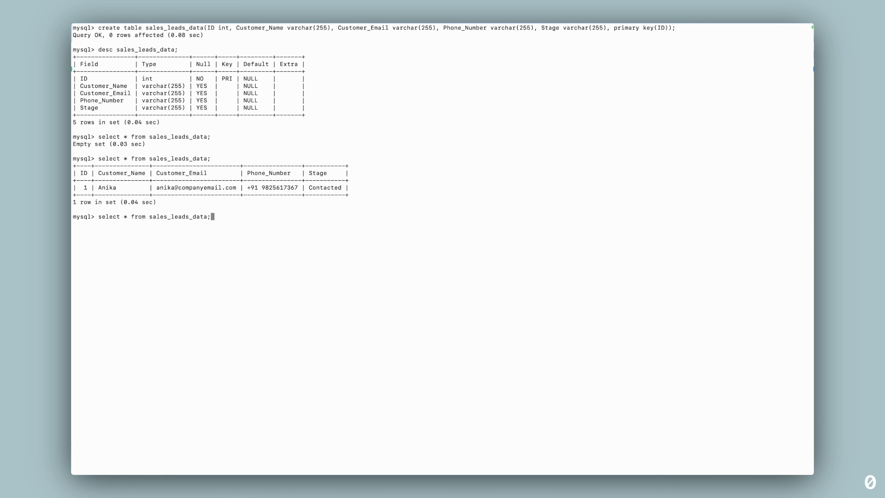
pyautogui.press('Return')
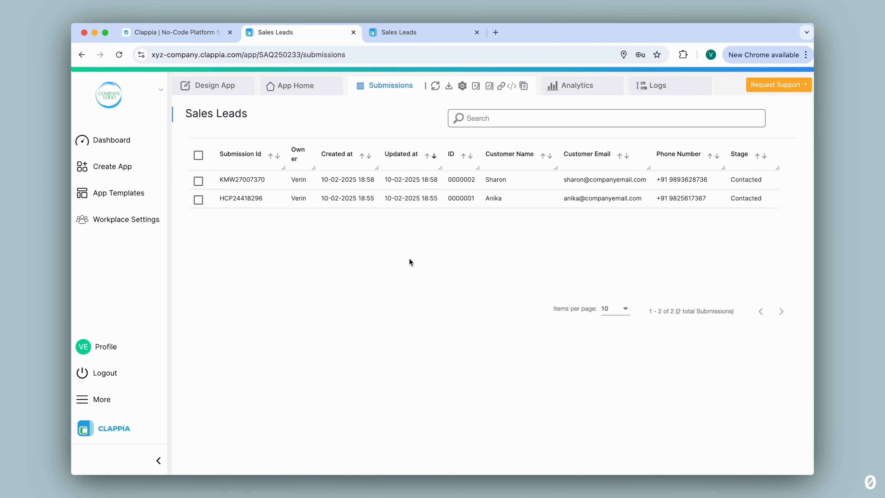
pyautogui.click(430, 182)
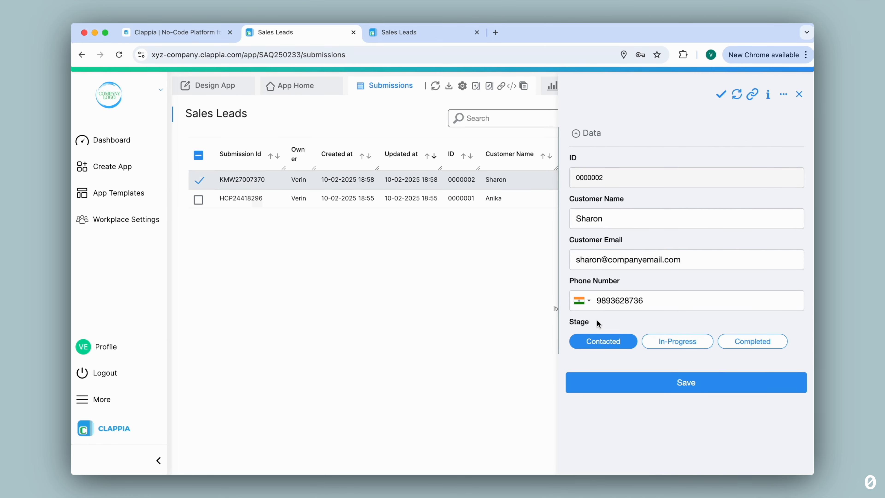
# Change lead 0000002's stage to In-Progress, save, and re-query MySQL to confirm the update
pyautogui.click(673, 342)
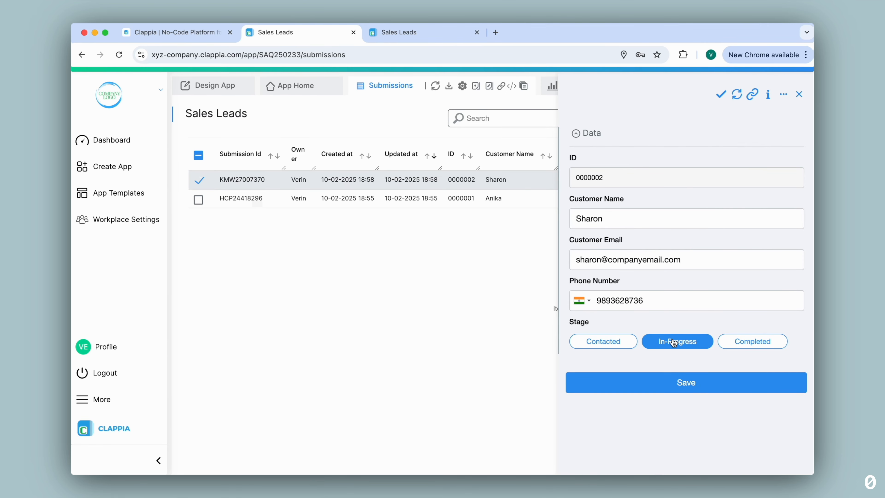
pyautogui.click(691, 385)
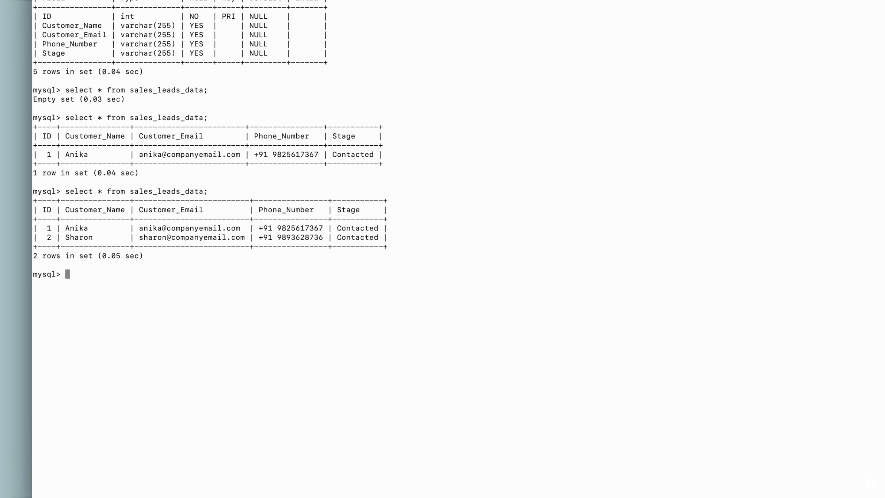
pyautogui.press('Up')
pyautogui.press('Return')
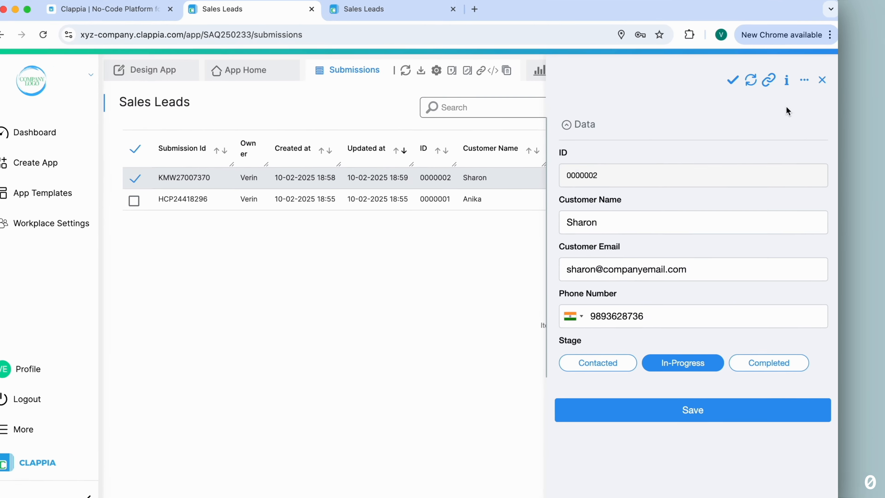
# Archive lead 0000002, then confirm in MySQL that only row 1 remains
pyautogui.click(784, 94)
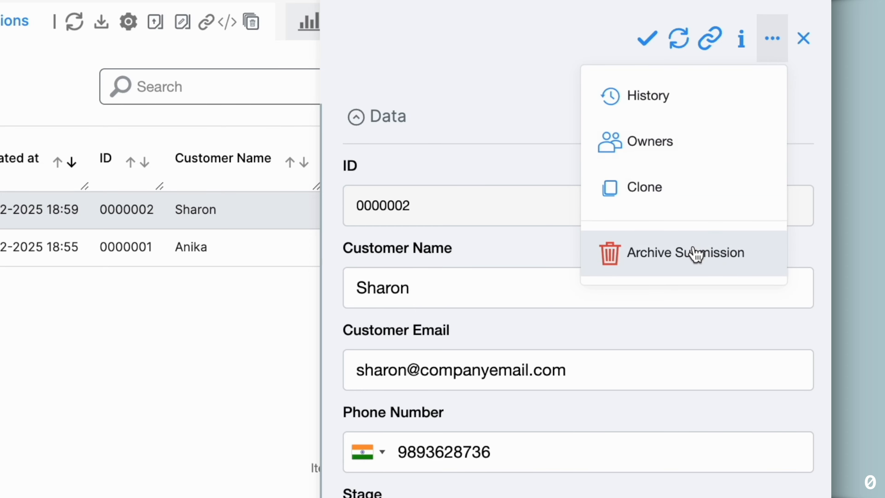
pyautogui.click(694, 254)
pyautogui.click(514, 118)
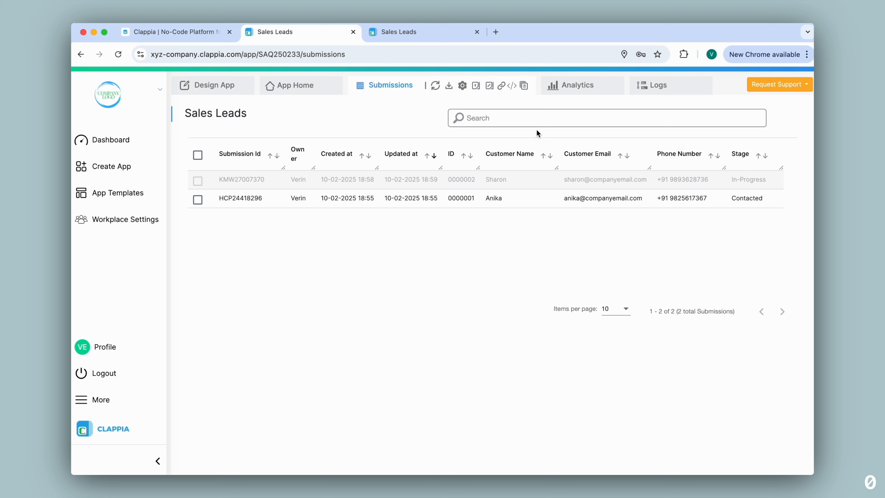
pyautogui.click(435, 88)
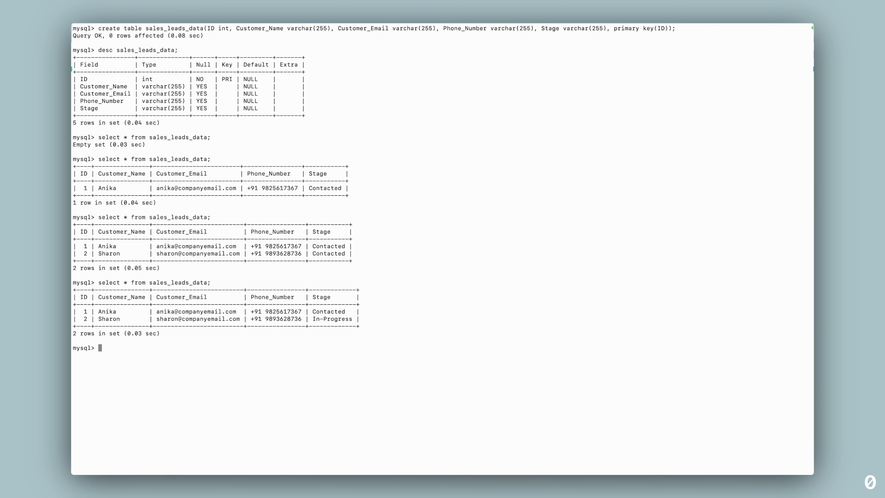
pyautogui.press('Up')
pyautogui.press('Return')
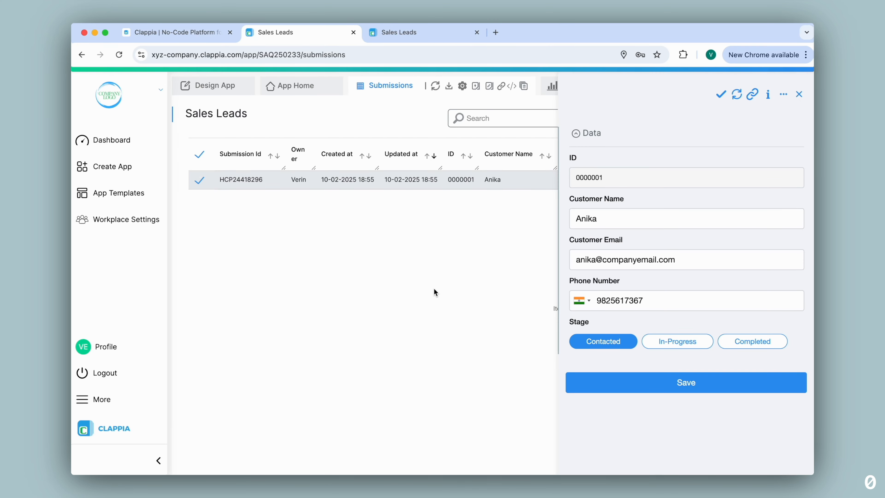
pyautogui.click(798, 95)
# Filter submissions to Archived equals Yes to list only archived leads
pyautogui.click(555, 119)
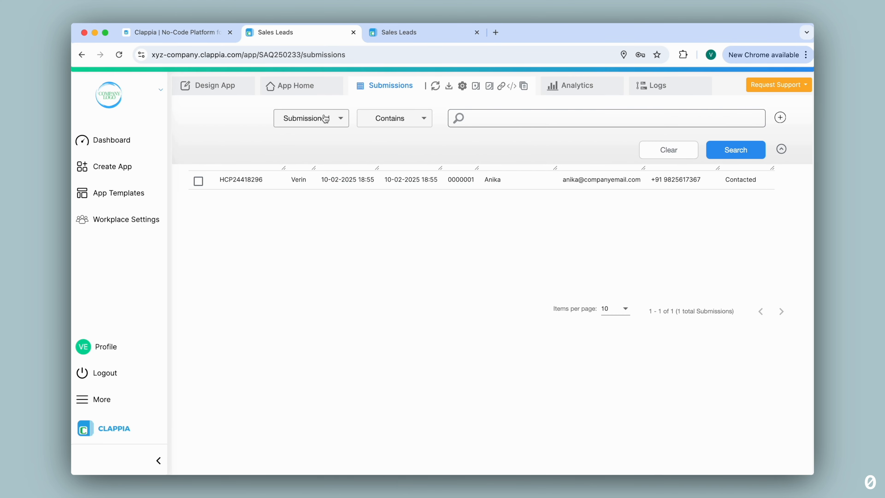
pyautogui.click(325, 118)
pyautogui.scroll(-2, 328, 171)
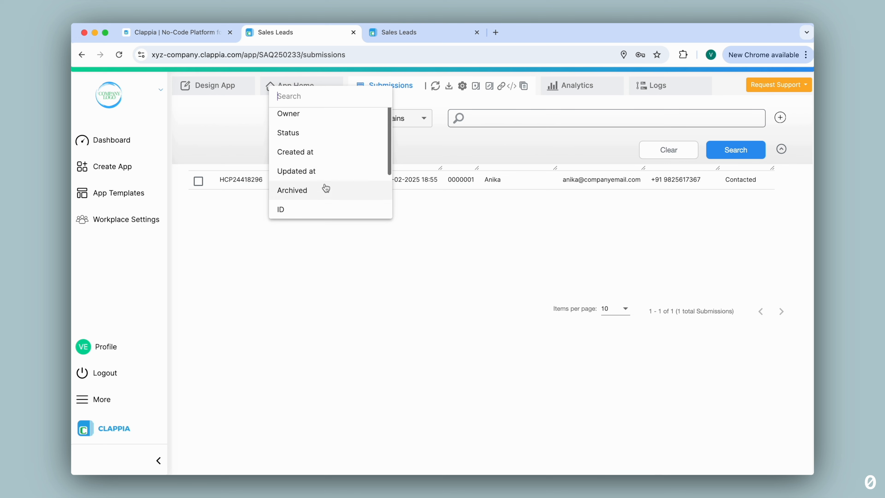
pyautogui.click(326, 189)
pyautogui.click(494, 119)
pyautogui.click(475, 139)
pyautogui.click(473, 122)
pyautogui.click(405, 133)
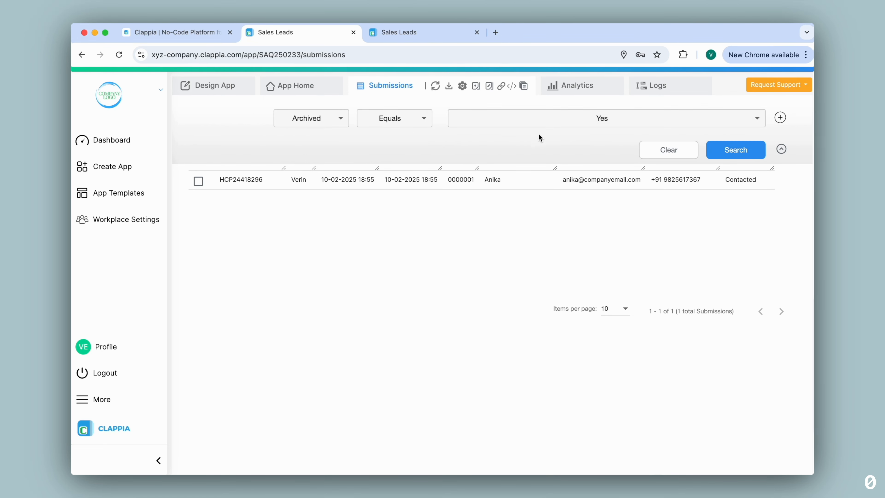
pyautogui.click(721, 150)
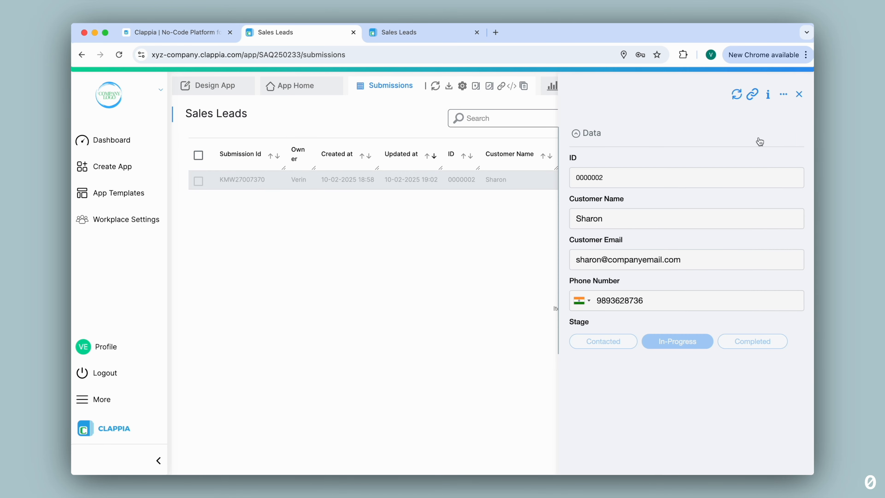
# Restore lead 0000002, clear the filter, and rerun the MySQL query to verify it
pyautogui.click(783, 94)
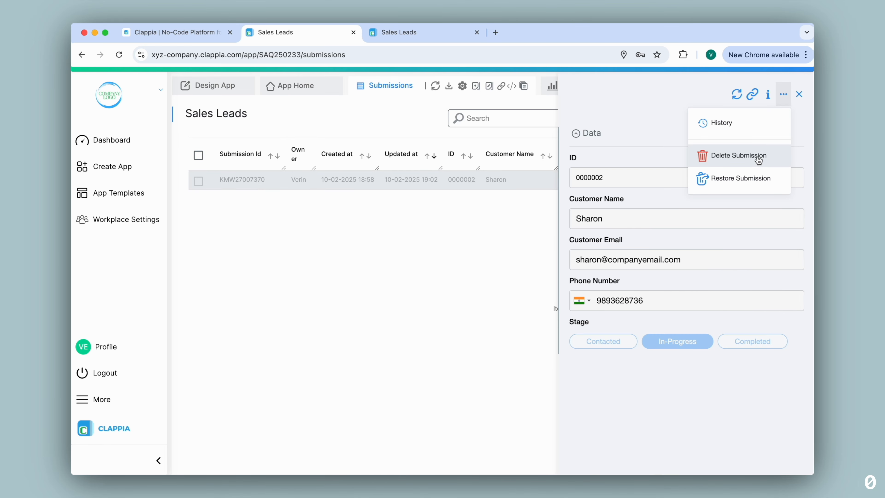
pyautogui.click(748, 180)
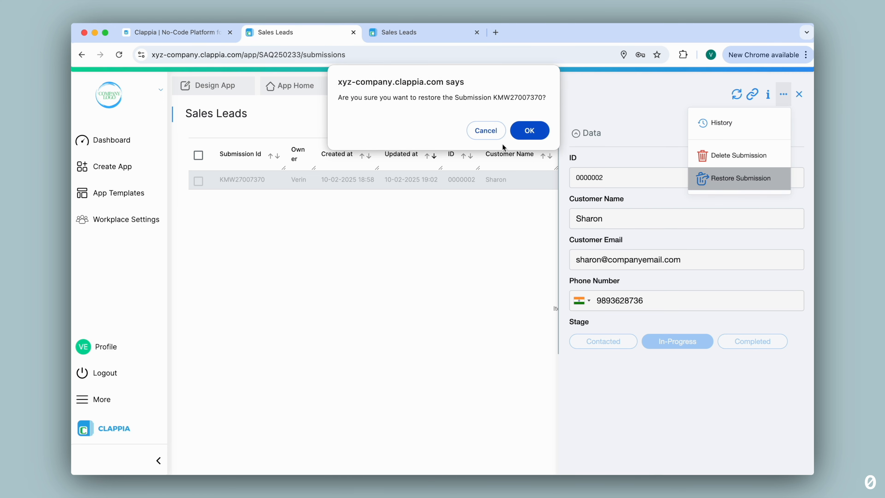
pyautogui.click(529, 131)
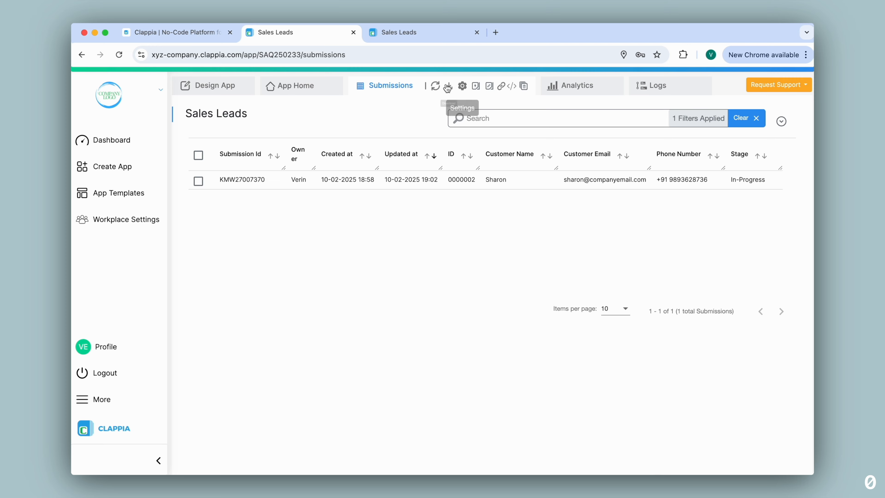
pyautogui.click(744, 118)
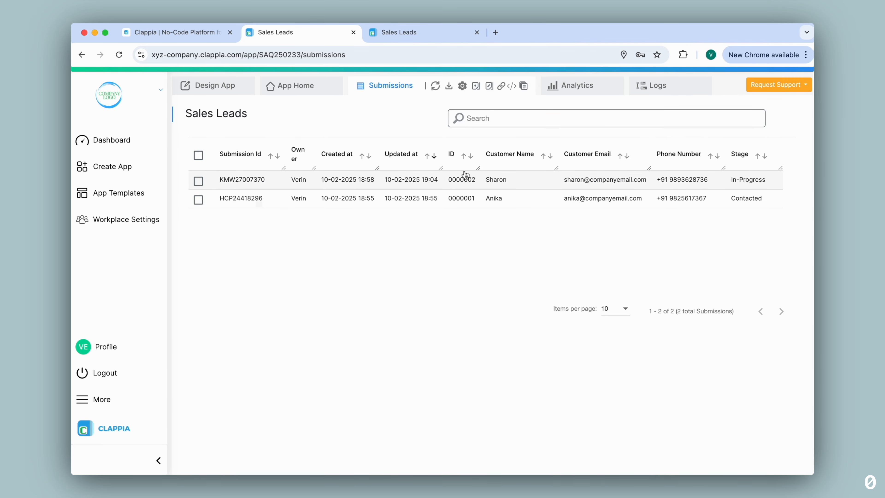
pyautogui.hotkey('ctrl', 'Right')
pyautogui.press('Up')
pyautogui.press('Return')
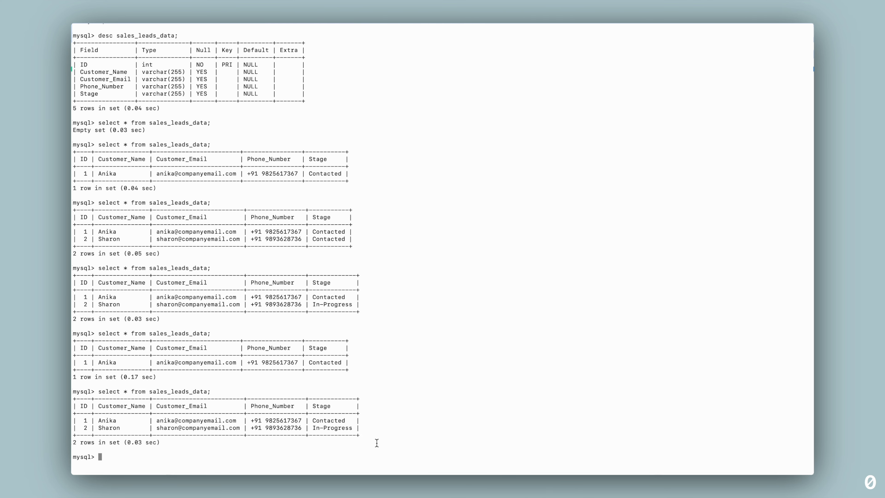
# Leave the MySQL terminal and switch back to the browser
pyautogui.hotkey('ctrl', 'Left')
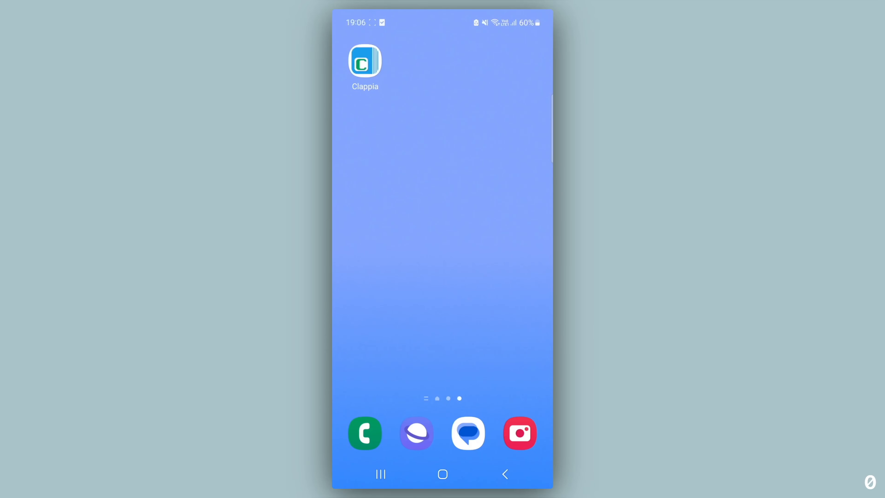
# On the phone, open Clappia's Sales Leads form and enter the customer's name and email
pyautogui.click(365, 61)
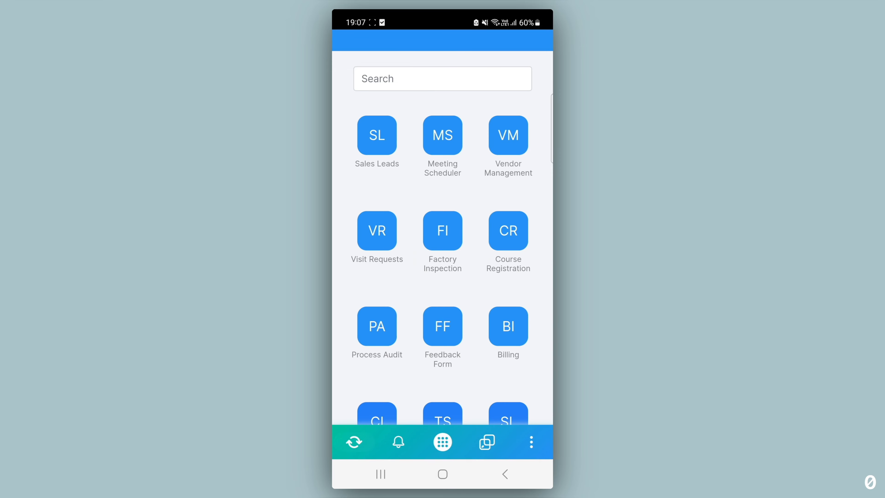
pyautogui.click(377, 135)
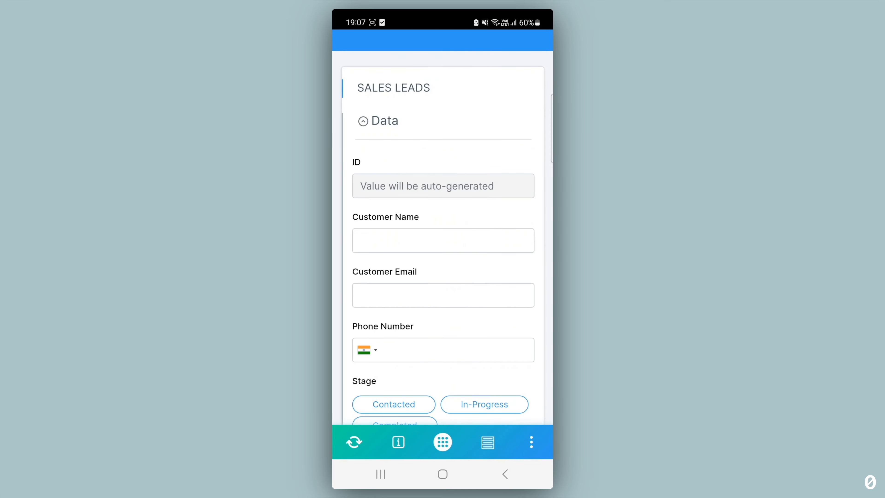
pyautogui.click(387, 240)
pyautogui.write('Jay')
pyautogui.click(377, 289)
# Add the customer's phone number, set the stage to Completed, and submit the lead
pyautogui.scroll(-3, 504, 247)
pyautogui.click(453, 222)
pyautogui.press('Return')
pyautogui.click(421, 305)
pyautogui.scroll(3, 507, 259)
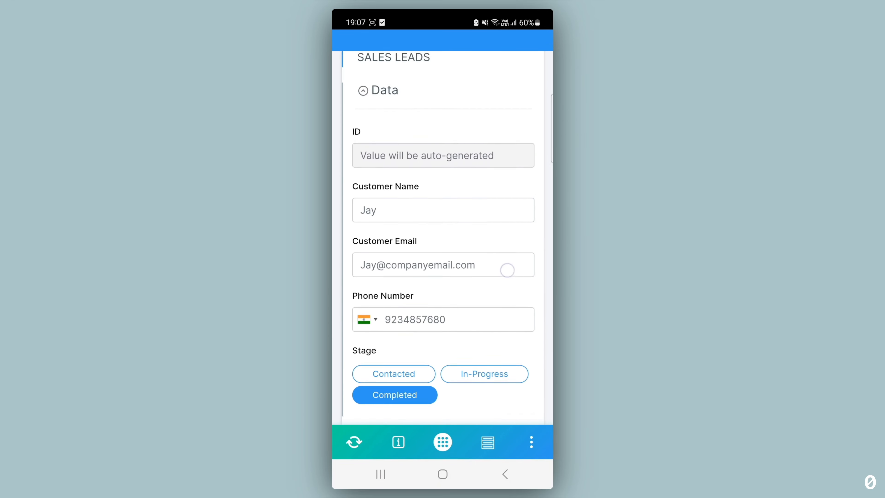
pyautogui.scroll(-5, 511, 271)
pyautogui.click(448, 297)
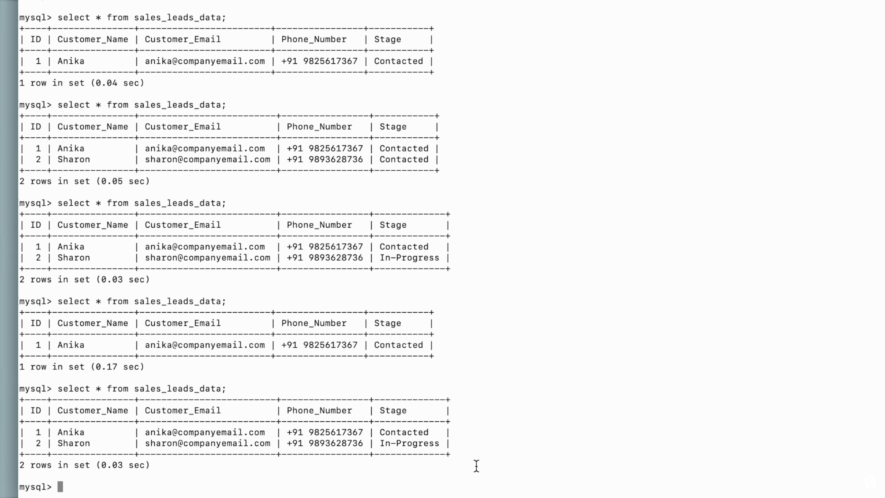
# Rerun 'select * from sales_leads_data;' to see three rows, then return to the browser
pyautogui.press('Up')
pyautogui.press('Return')
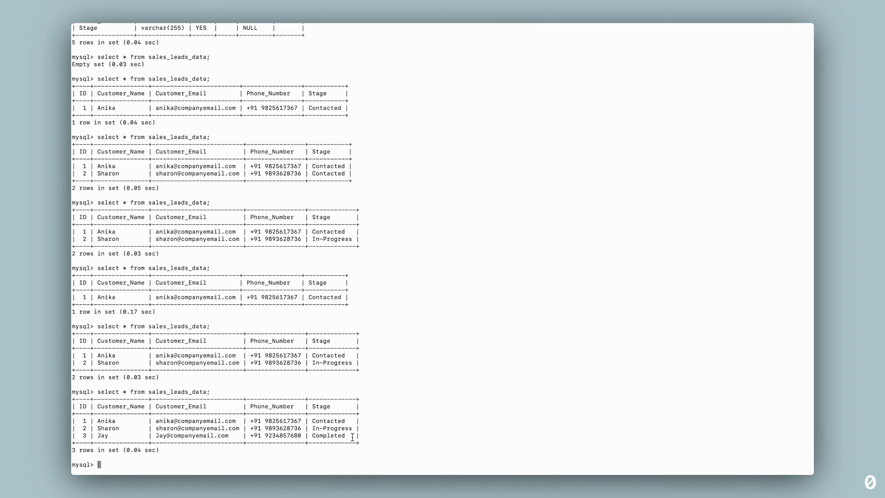
pyautogui.hotkey('ctrl', 'Left')
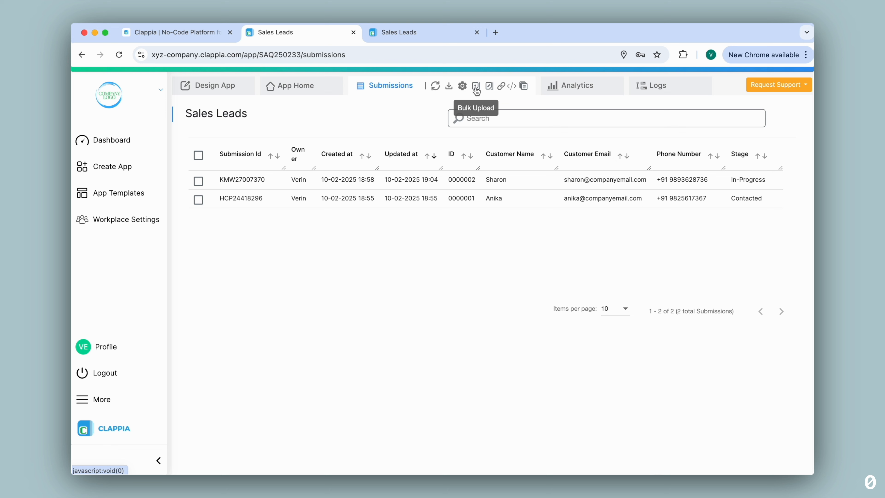
# Open and close the Request Support menu, then open Design App for Sales Leads
pyautogui.click(793, 90)
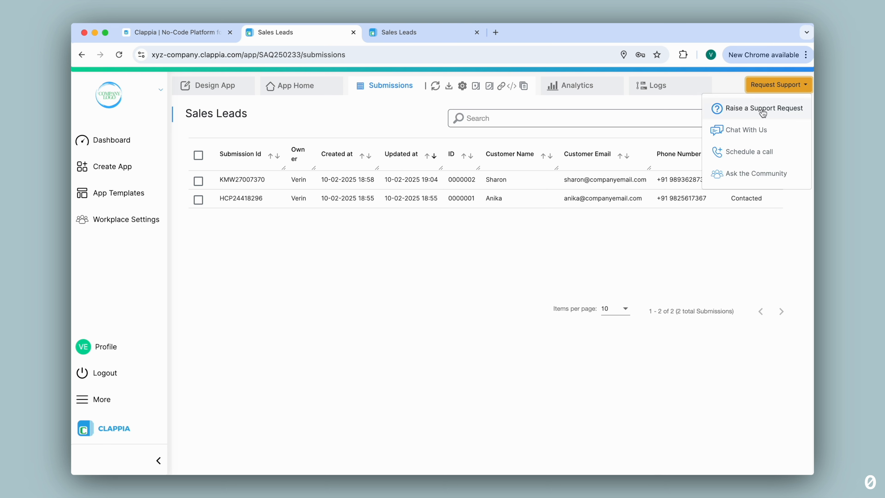
pyautogui.click(649, 101)
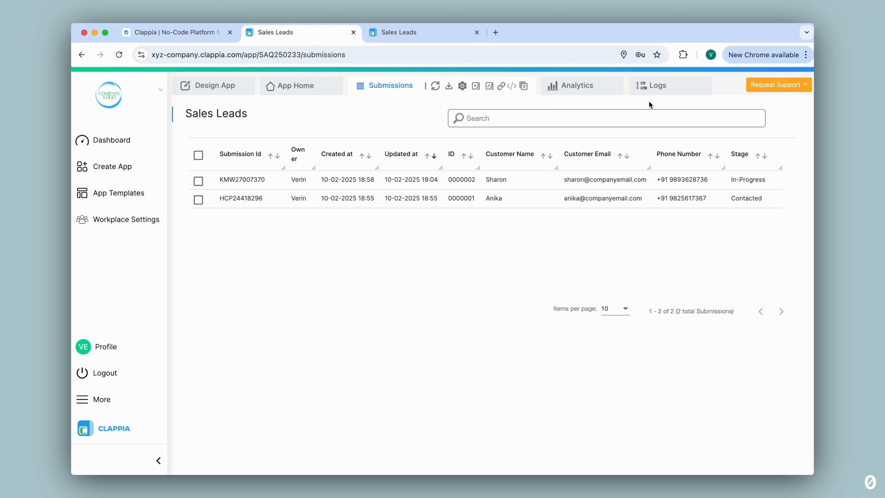
pyautogui.click(211, 85)
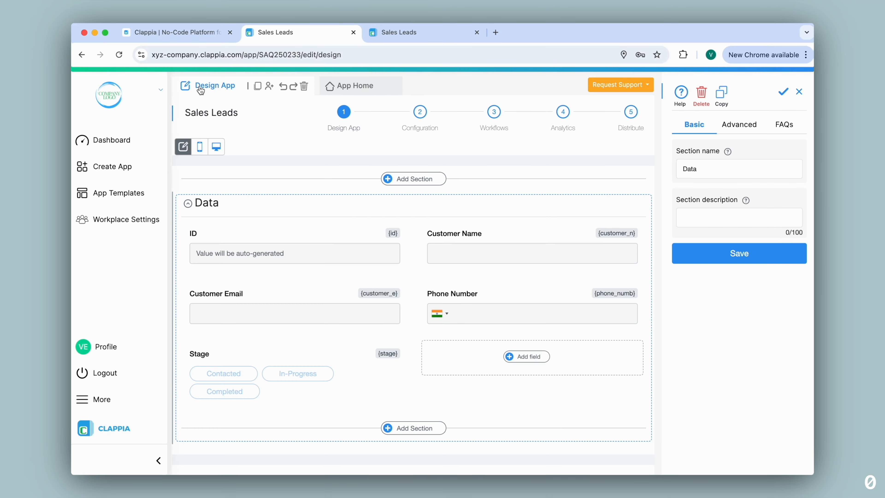
# Switch off 'Enable data push to your Database' in the Sales Leads database integration
pyautogui.click(427, 121)
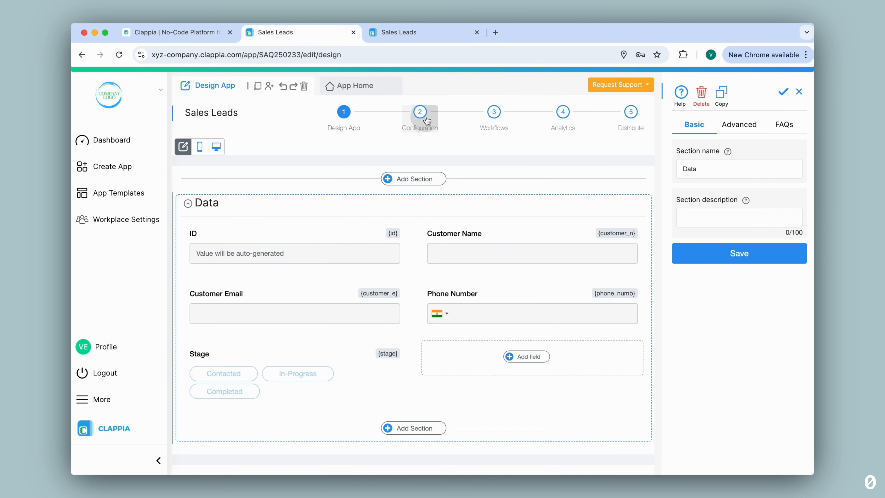
pyautogui.click(568, 265)
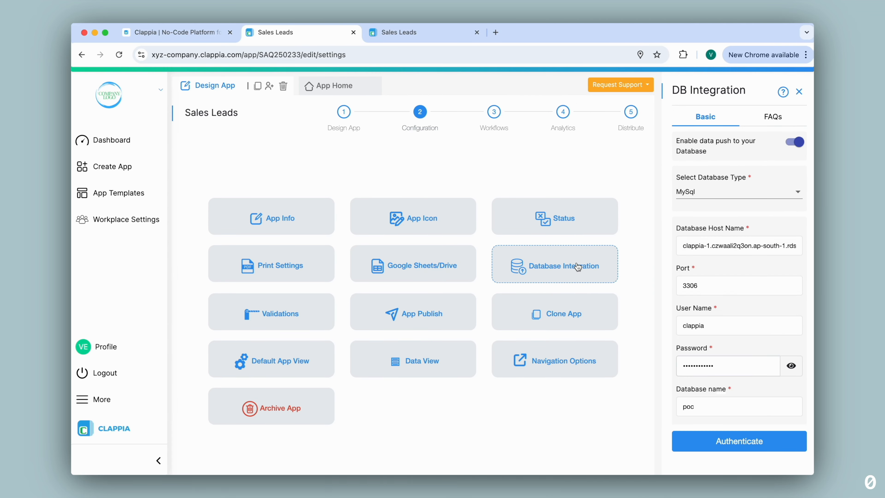
pyautogui.click(798, 144)
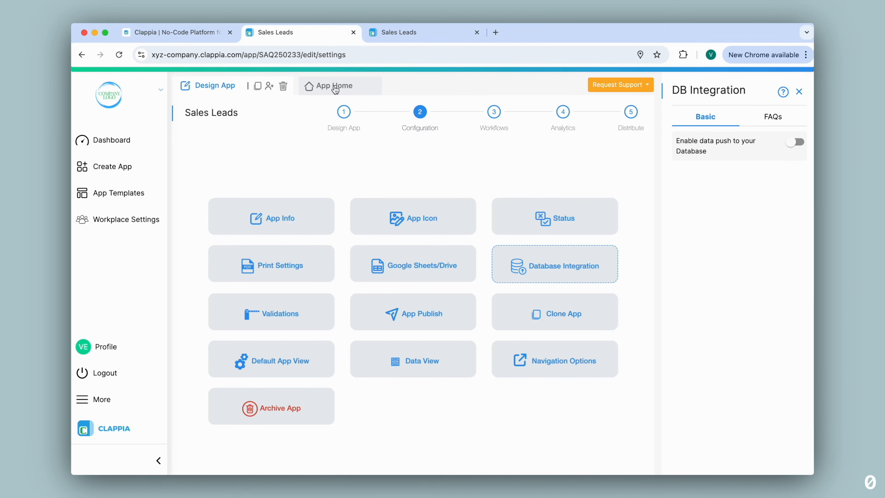
# Start a new lead submission and enter the customer's name
pyautogui.click(335, 94)
pyautogui.write('Sierra')
pyautogui.press('Tab')
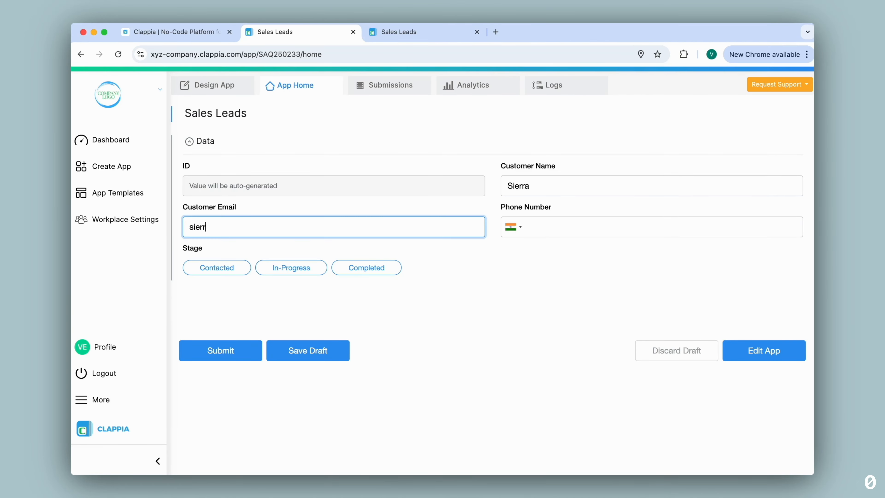
# Fill in the lead's e-mail and phone number, set stage to Contacted, and submit
pyautogui.click(560, 228)
pyautogui.click(217, 267)
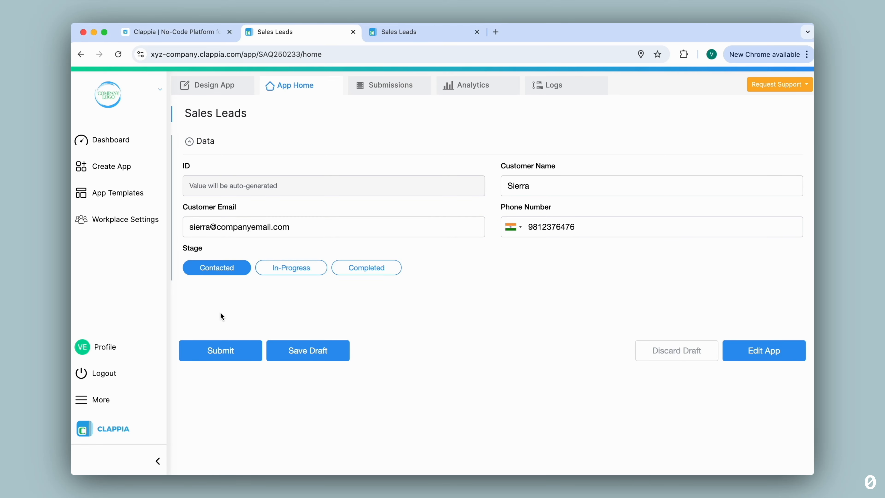
pyautogui.click(224, 349)
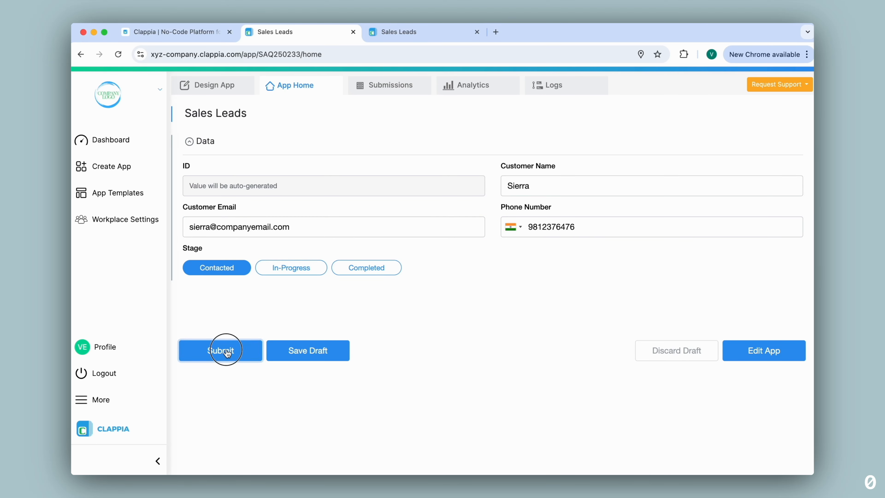
# Check Submissions for lead 0000004, then rerun the MySQL select query showing three rows
pyautogui.click(387, 92)
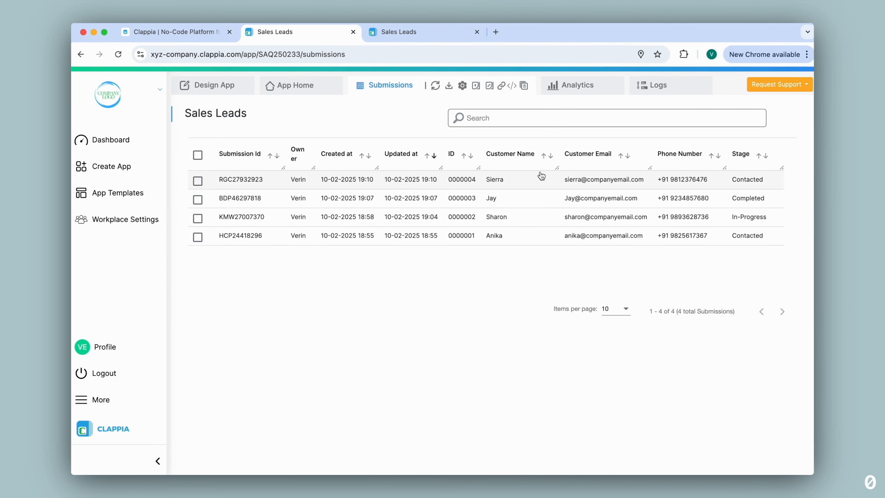
pyautogui.hotkey('ctrl', 'Right')
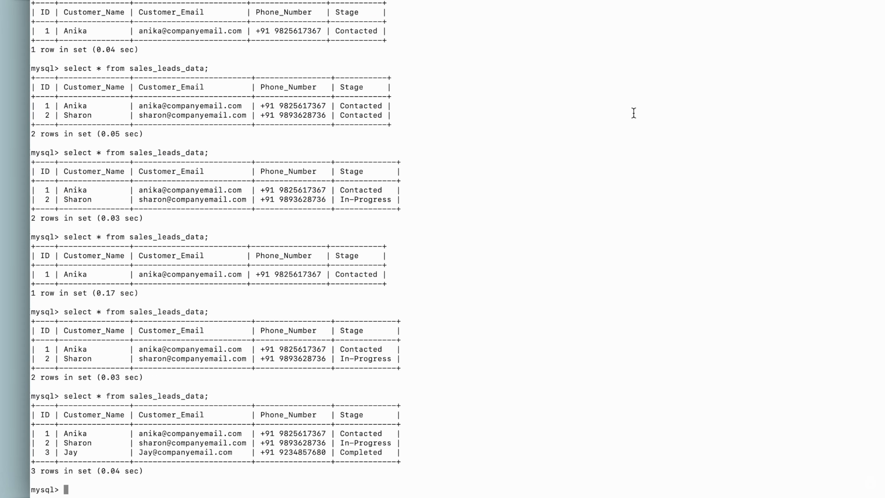
pyautogui.press('Up')
pyautogui.press('Return')
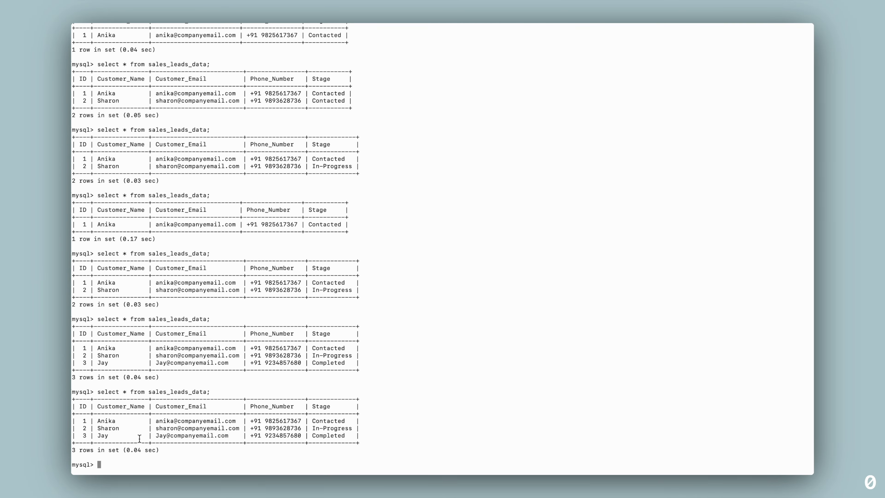
pyautogui.hotkey('ctrl', 'Left')
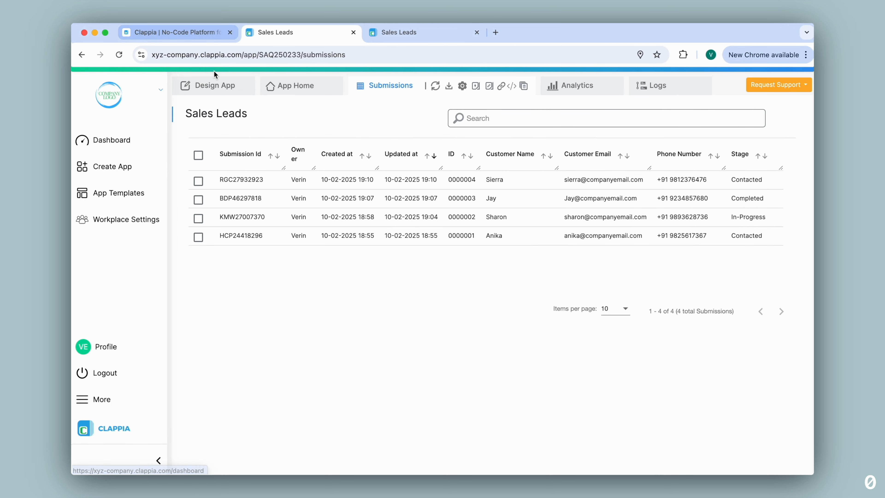
# Turn the MySQL data push back on, re-authenticate, and save the unchanged sales_leads_data mappings
pyautogui.click(215, 85)
pyautogui.click(419, 112)
pyautogui.doubleClick(545, 266)
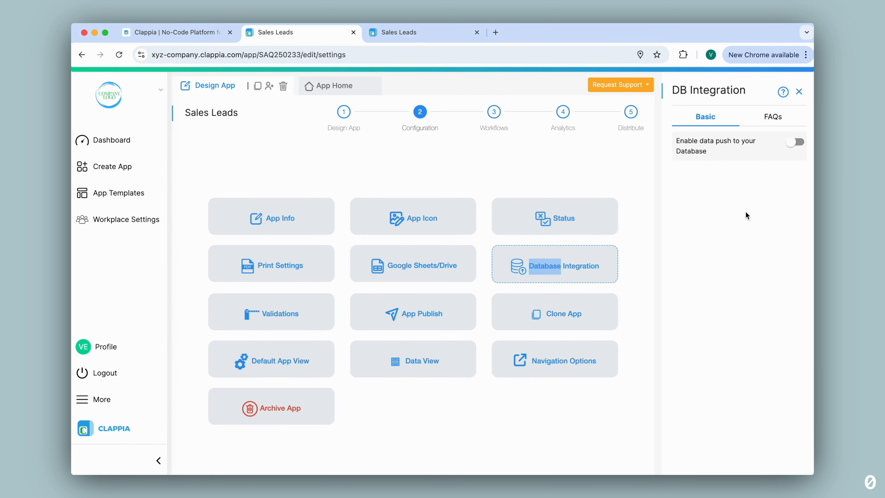
pyautogui.click(797, 143)
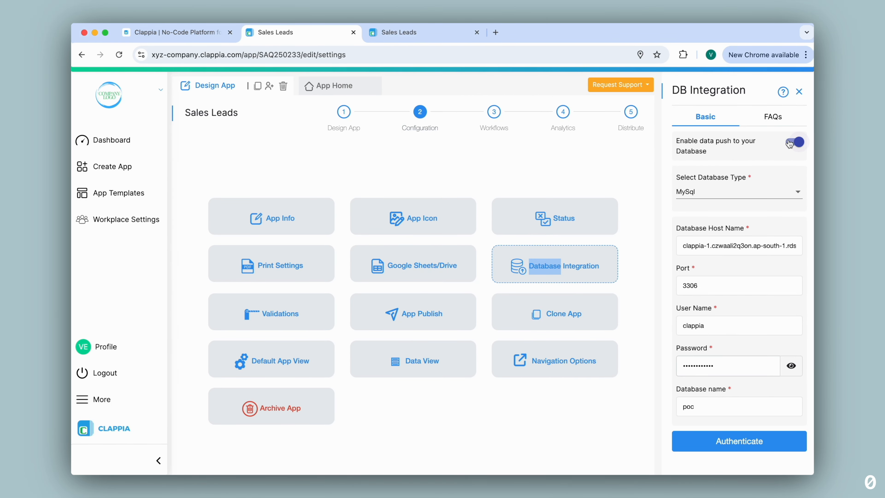
pyautogui.click(735, 442)
pyautogui.scroll(-2, 733, 448)
pyautogui.scroll(-8, 733, 448)
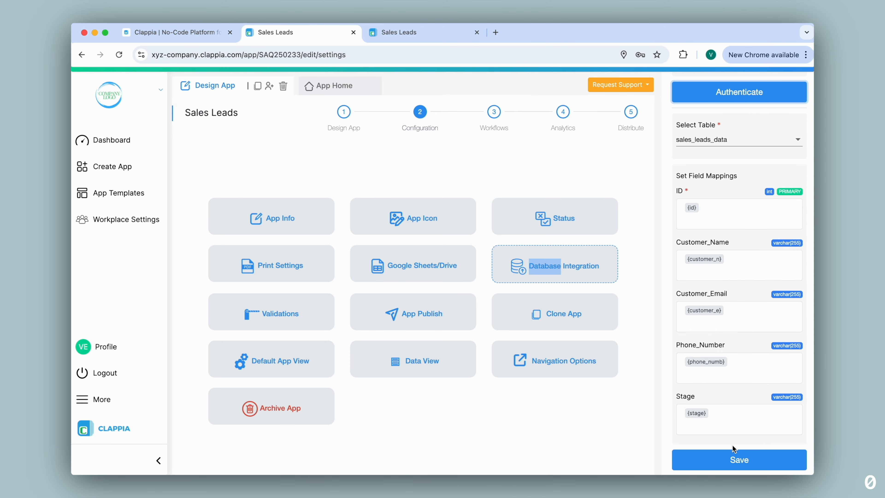
pyautogui.click(750, 466)
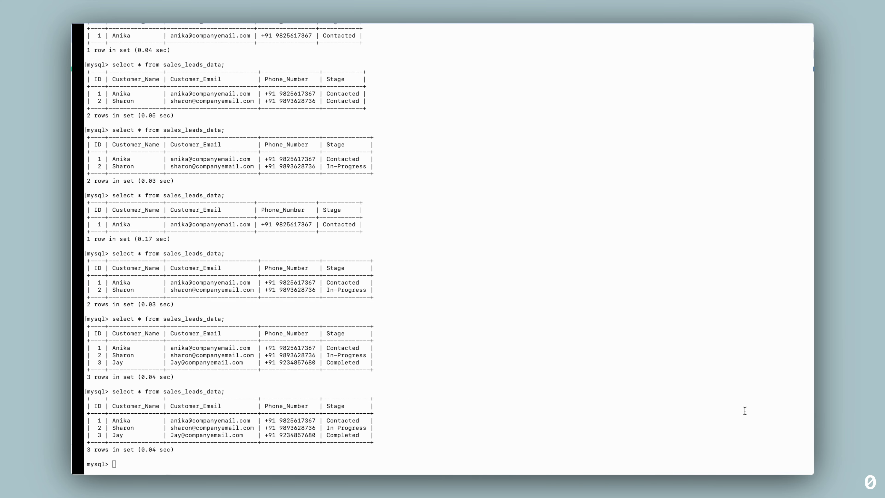
# Rerun the select query on sales_leads_data, confirm three rows, and go back to the browser
pyautogui.press('Up')
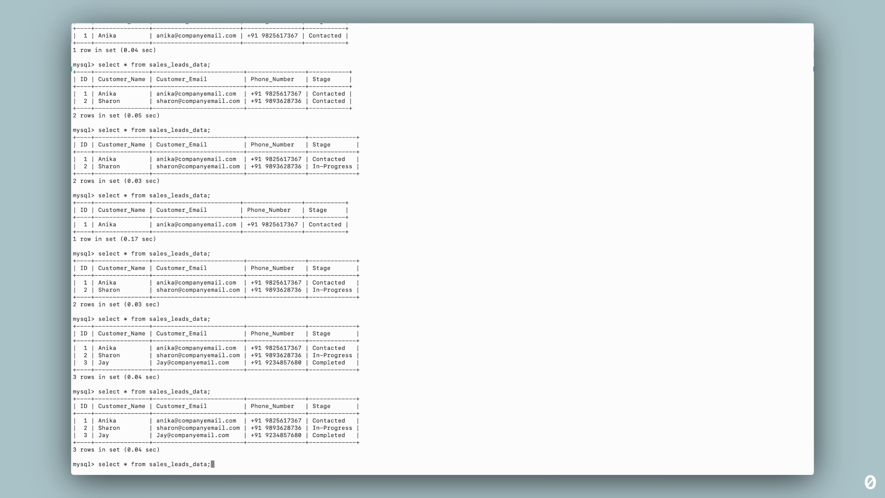
pyautogui.press('Return')
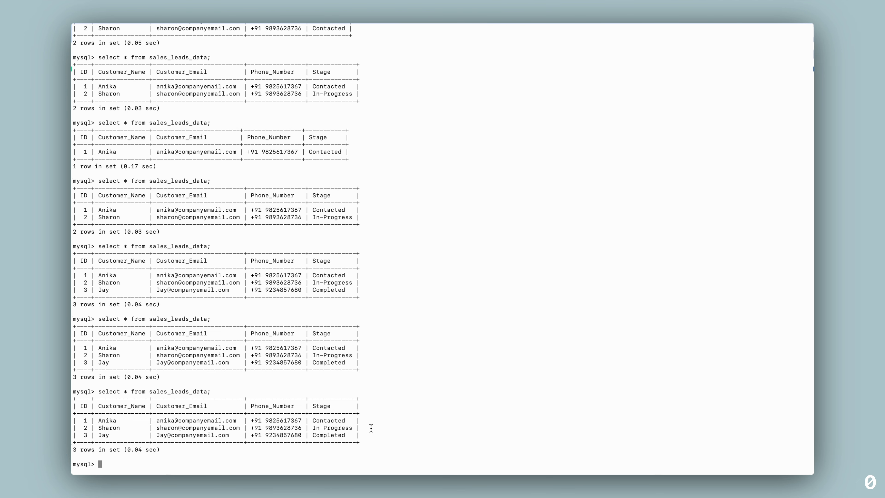
pyautogui.scroll(6, 371, 428)
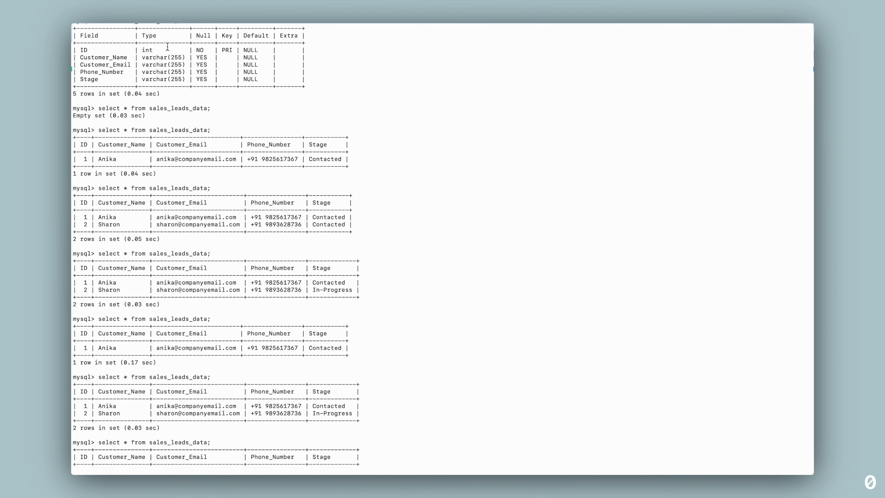
pyautogui.hotkey('ctrl', 'Left')
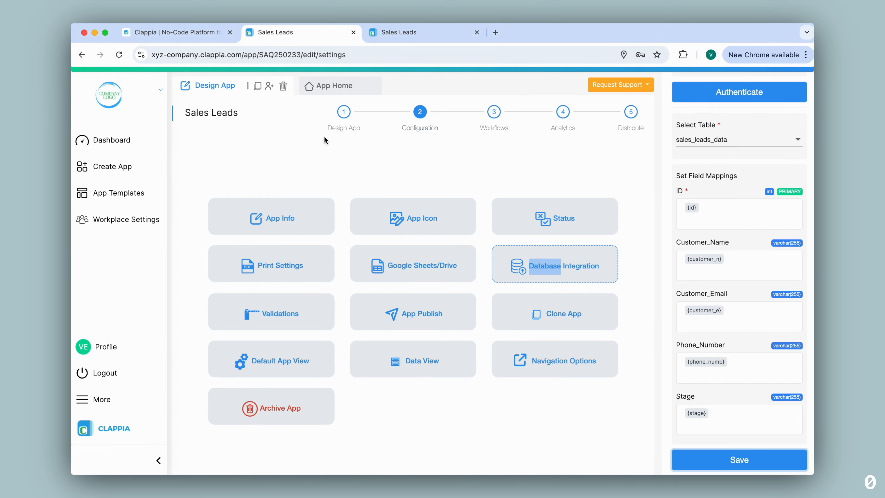
# Show the Sales Leads ID field's properties in the designer and open the Request Support list
pyautogui.click(338, 119)
pyautogui.click(288, 230)
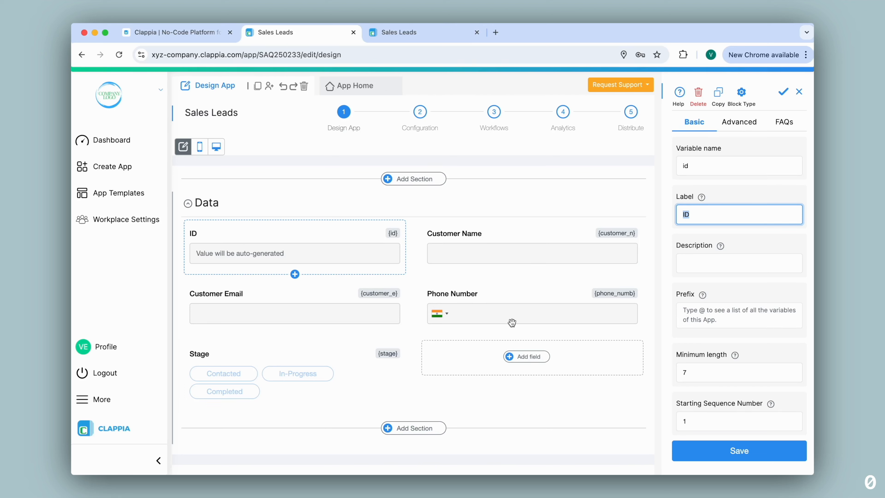
pyautogui.click(644, 88)
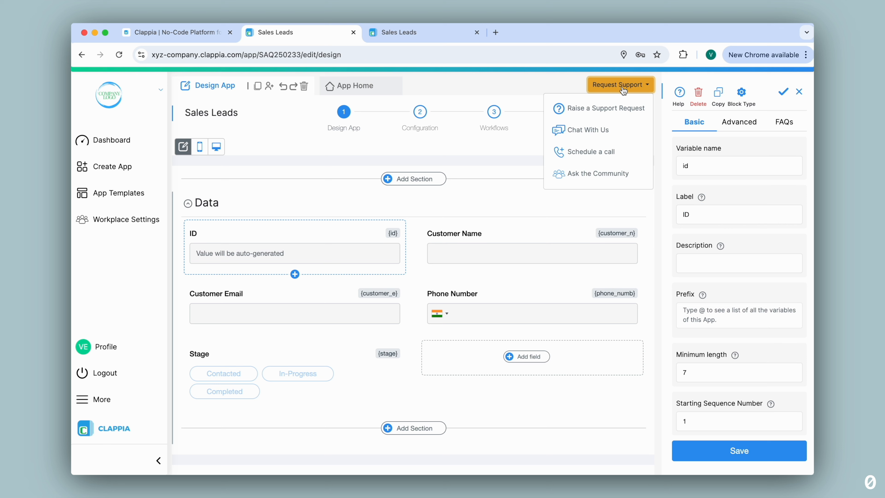